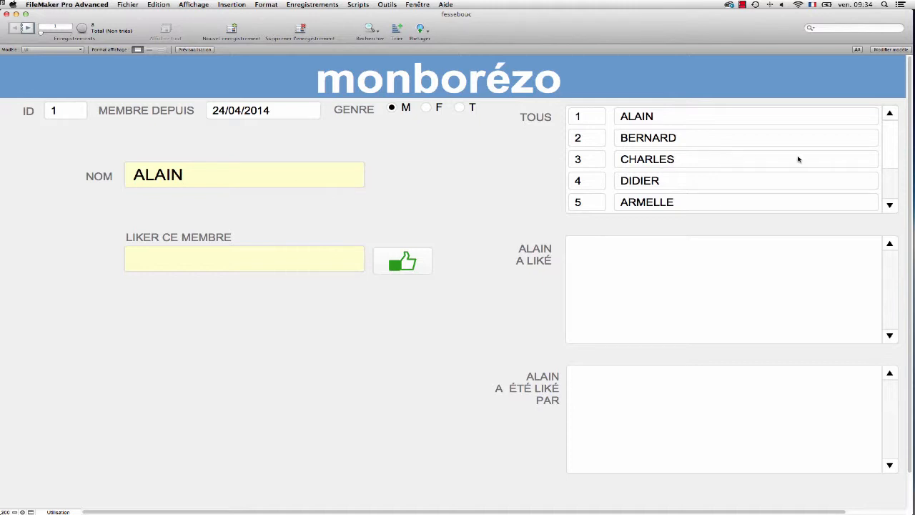
Review the member records in the MEMBERS table layout and return to the UI layout.
mouse_move(891, 143)
mouse_down()
mouse_move(890, 190)
mouse_move(891, 128)
mouse_up()
click(52, 51)
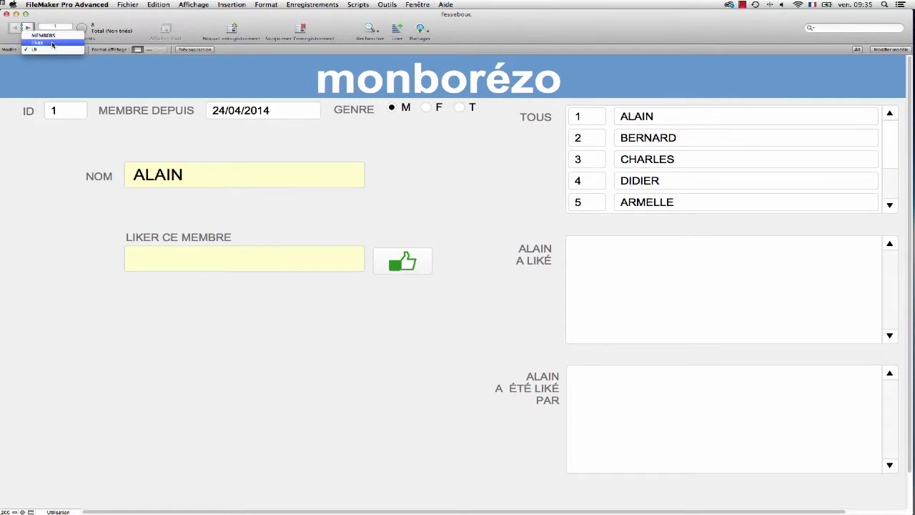
click(99, 44)
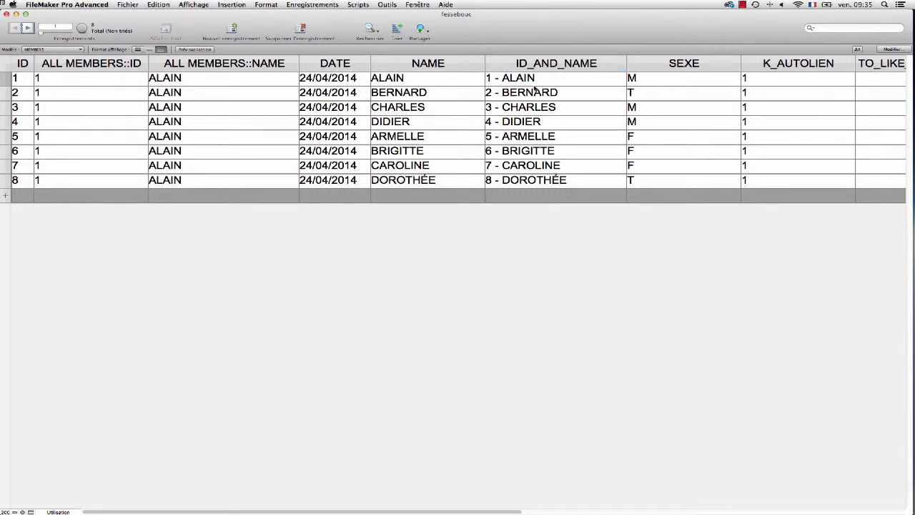
click(28, 50)
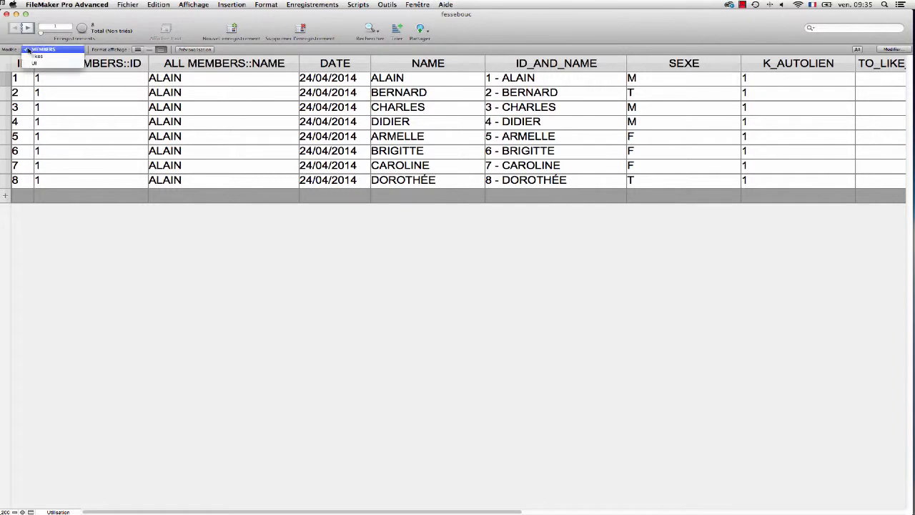
click(28, 63)
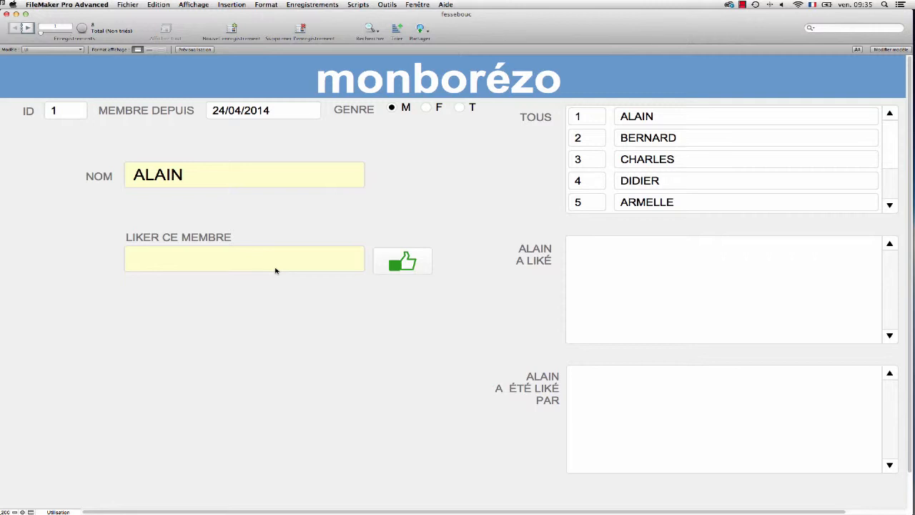
Try to register a like from the first member's record with LIKER CE MEMBRE left empty.
click(290, 260)
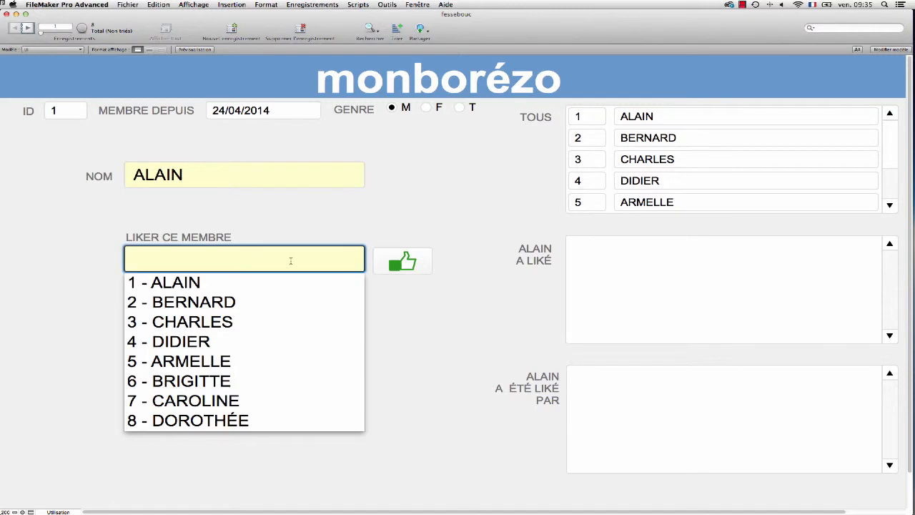
click(403, 225)
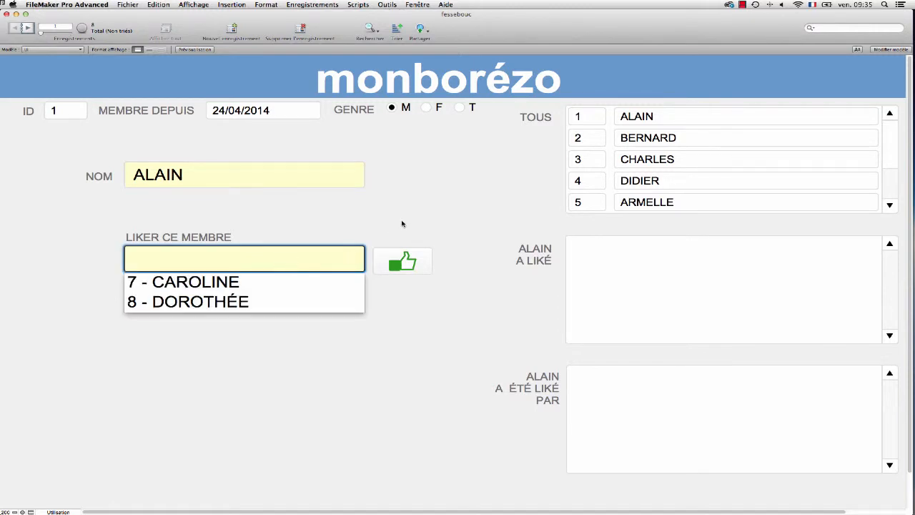
click(406, 264)
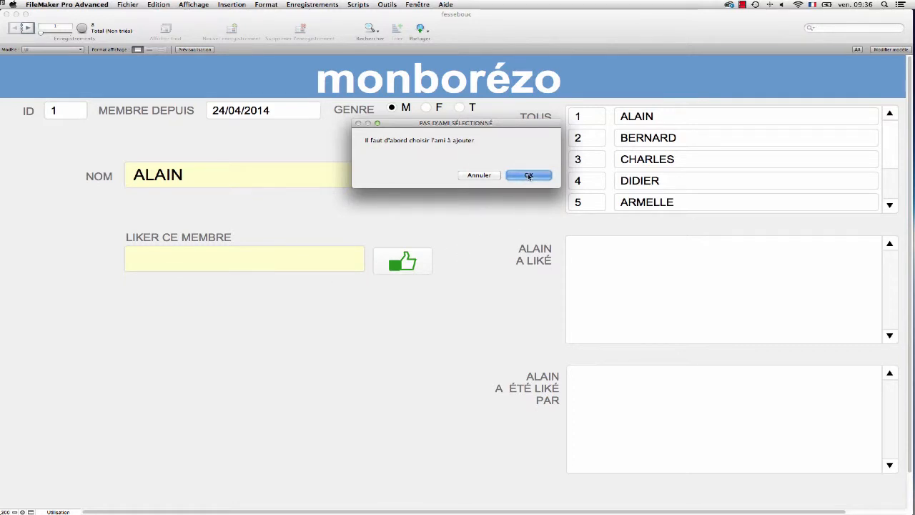
click(529, 176)
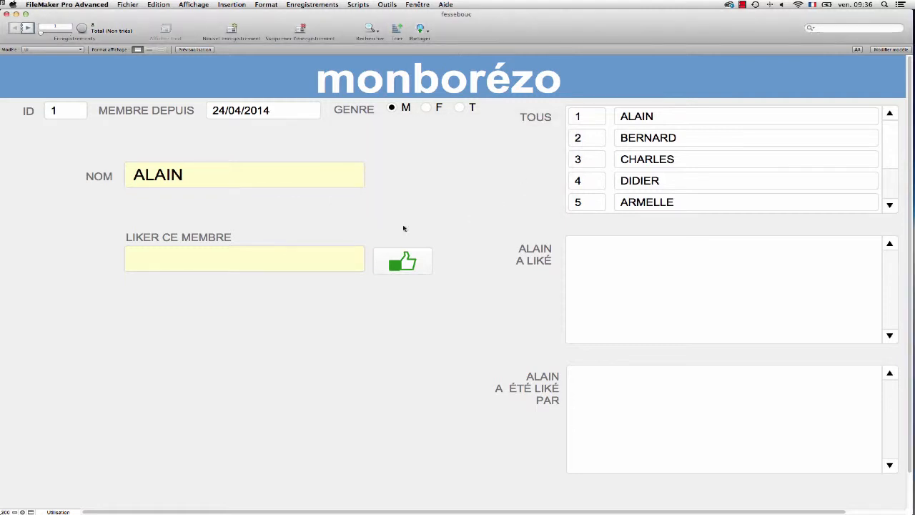
Choose the seventh member in LIKER CE MEMBRE on the first member's record and register the like.
click(246, 265)
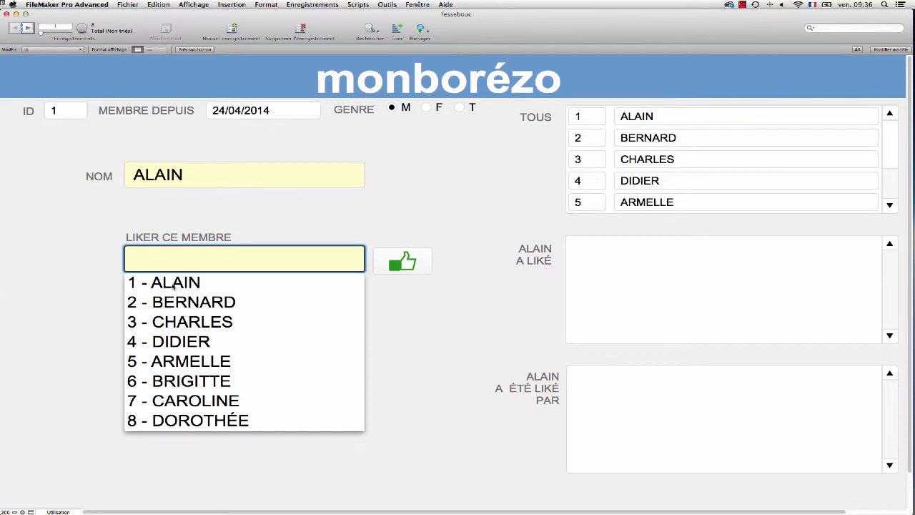
click(195, 403)
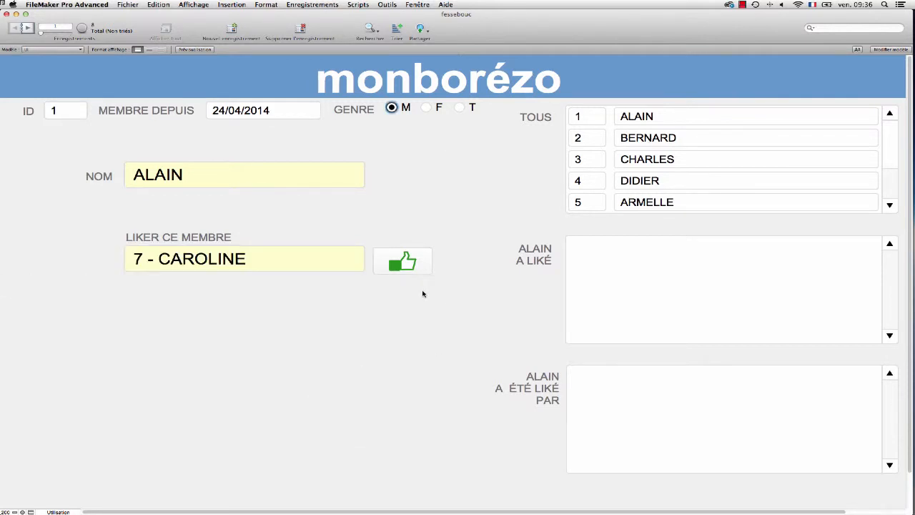
click(404, 262)
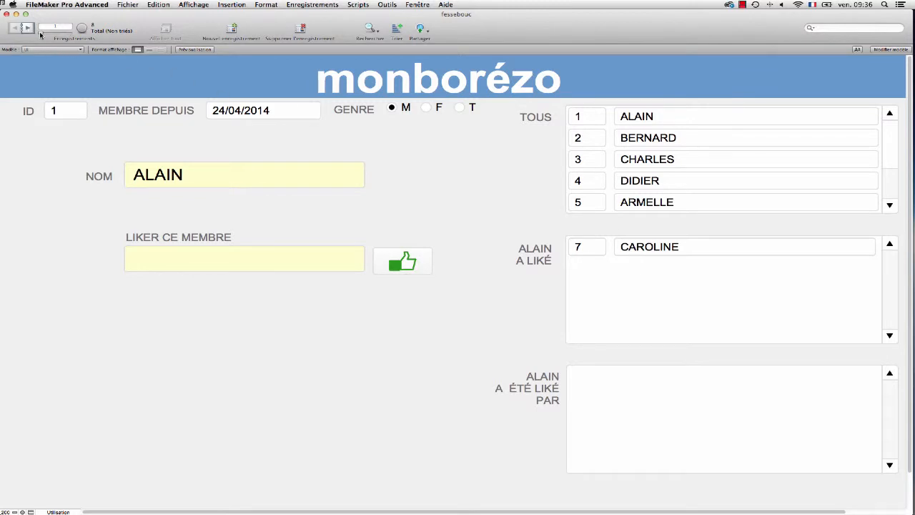
Go to the seventh member's record and register a like for the first member.
drag(41, 33, 66, 34)
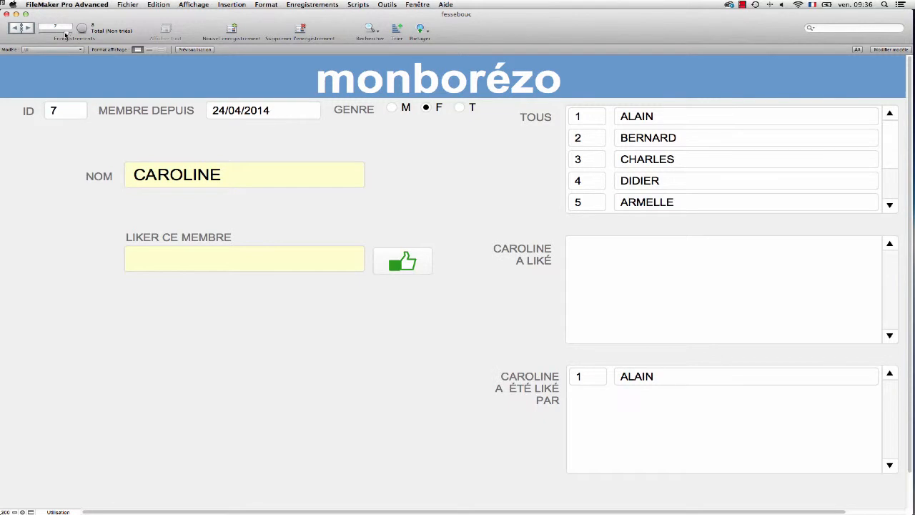
click(296, 257)
click(249, 286)
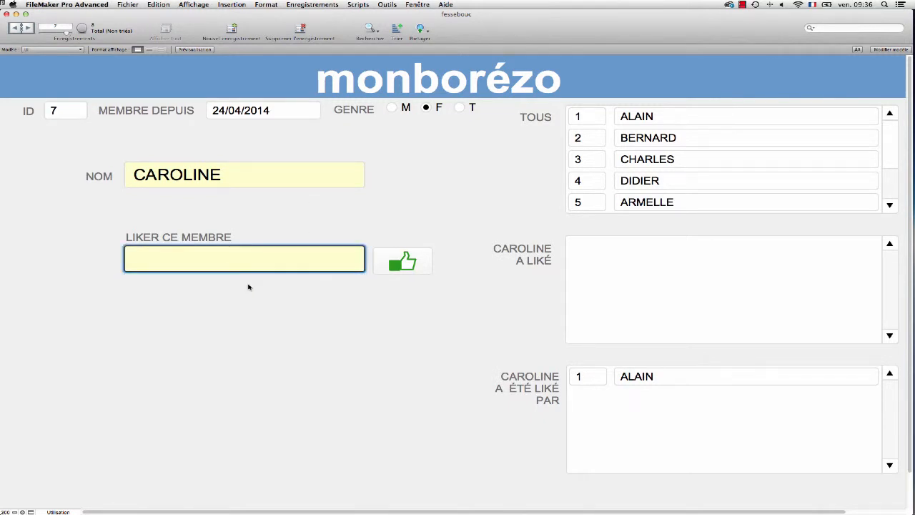
click(396, 265)
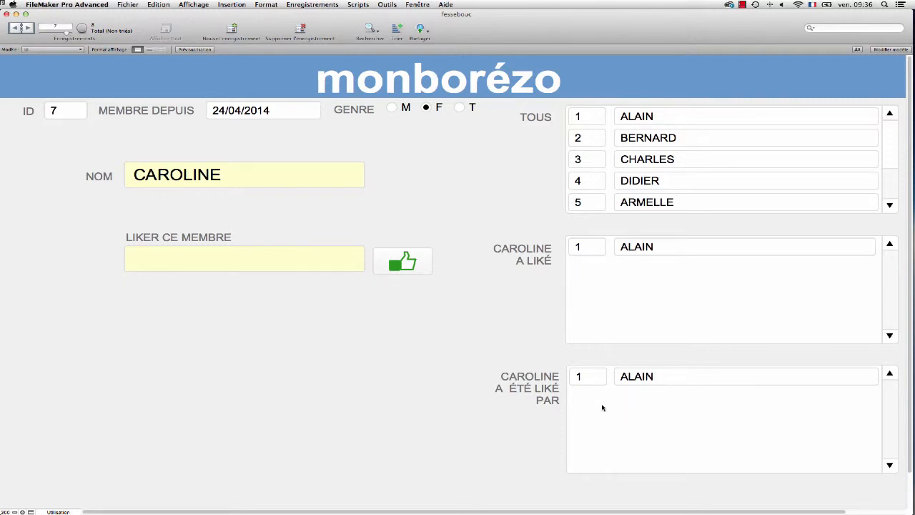
Register a like for the second member from the seventh member's record.
click(290, 258)
click(247, 302)
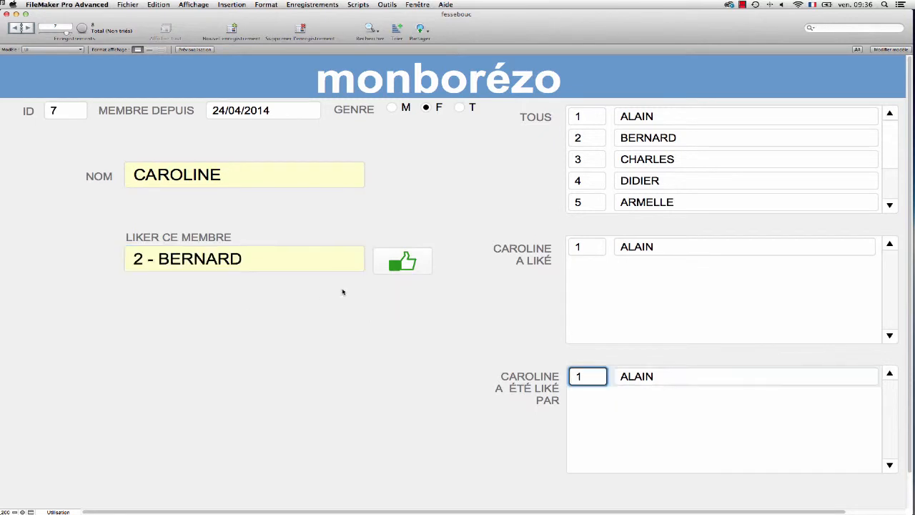
click(410, 264)
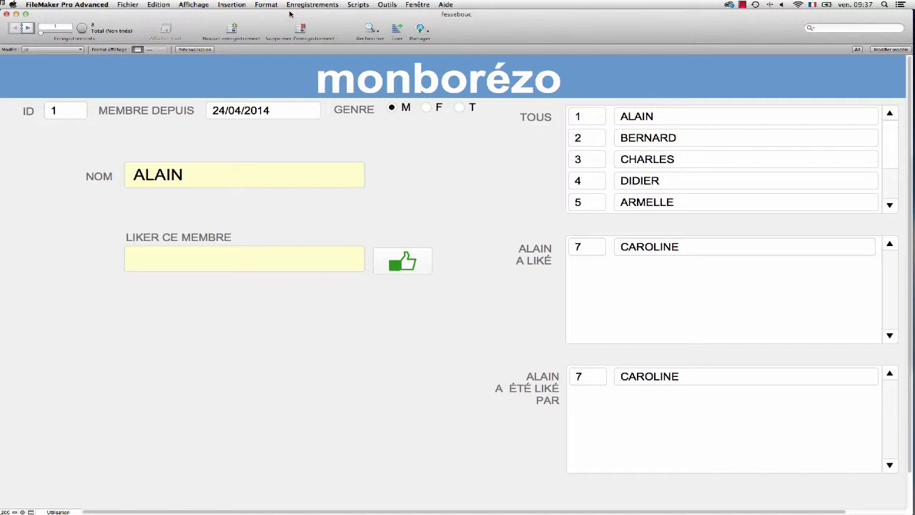
Open the database management dialog, review the tables defined in the file and show the fields of MEMBERS.
key(super+shift+d)
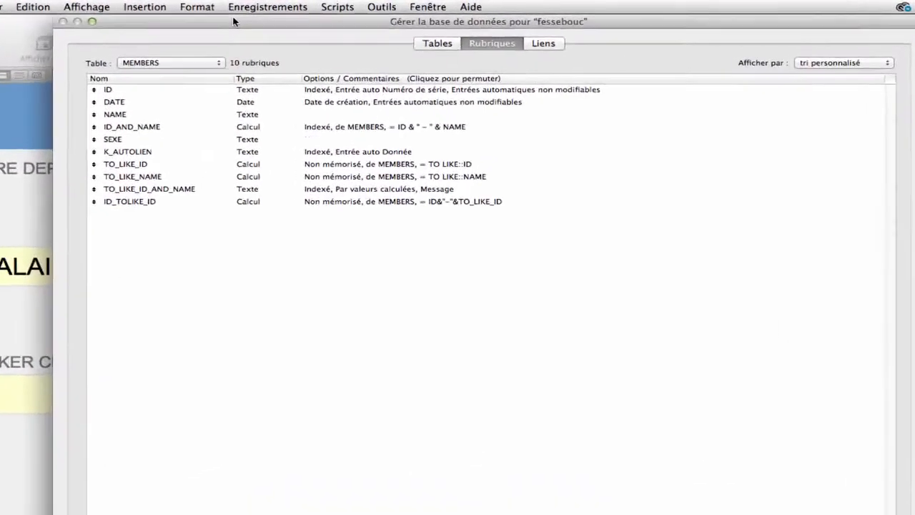
click(440, 46)
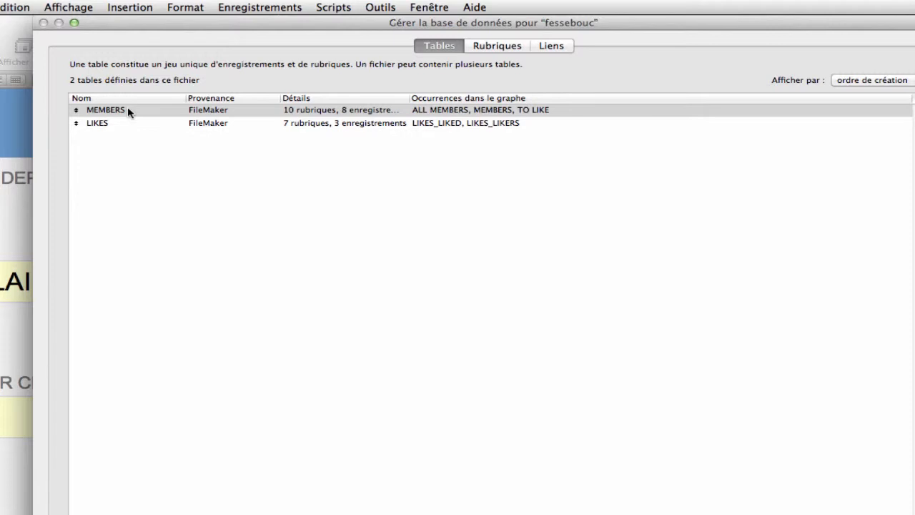
click(122, 125)
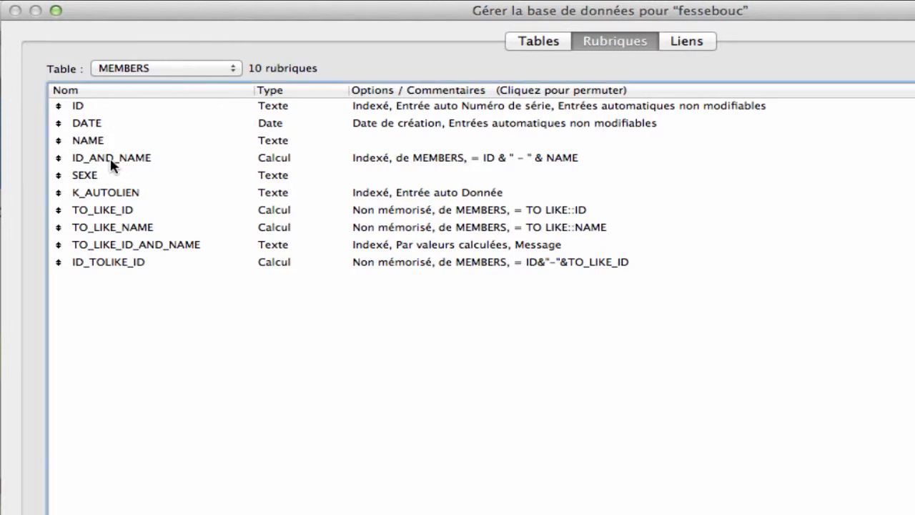
Inspect the formula of the ID_AND_NAME calculation field in MEMBERS and close the database management dialog.
click(111, 163)
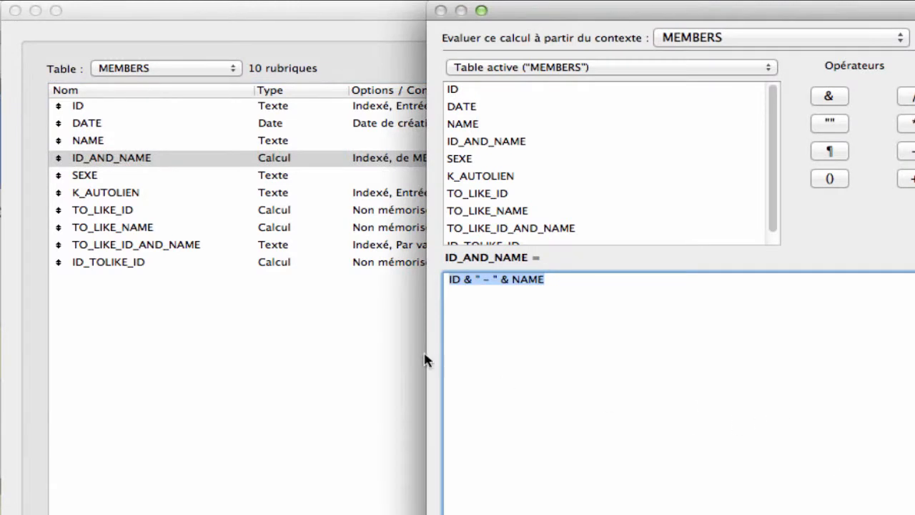
click(493, 299)
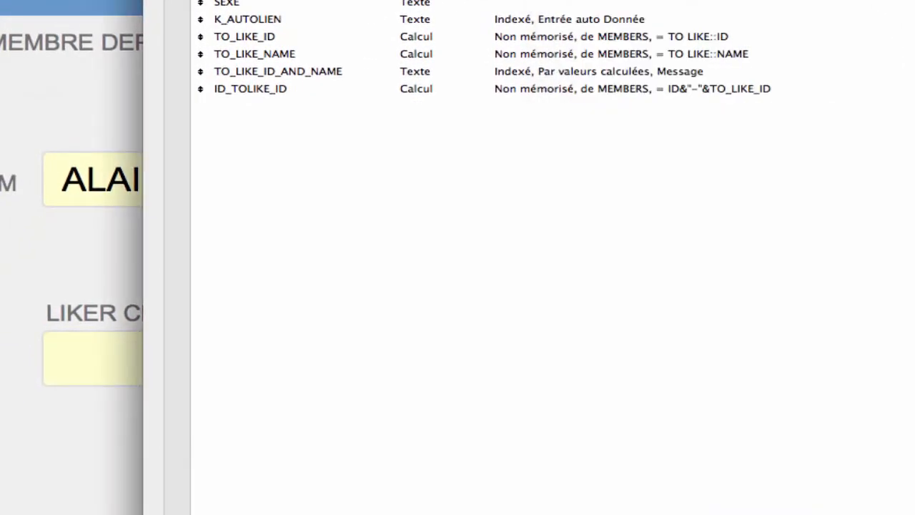
key(Return)
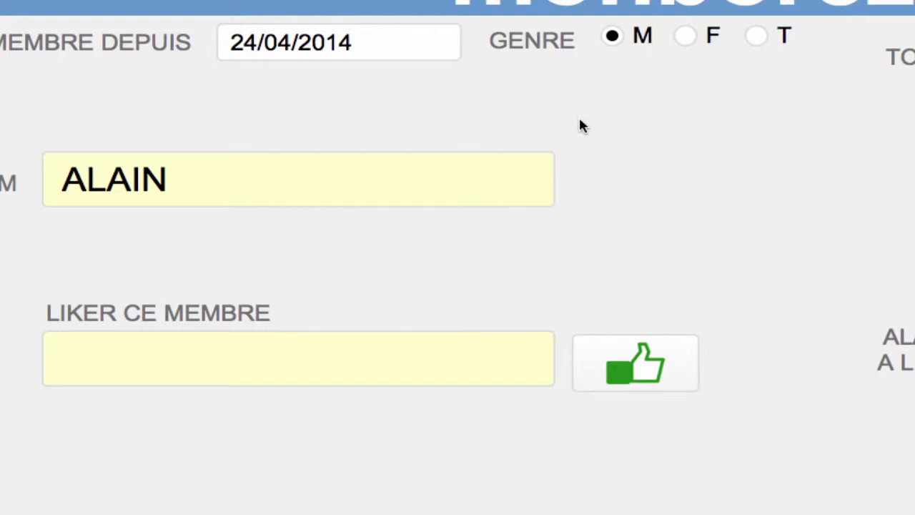
Check in Layout mode which field is assigned to the LIKER CE MEMBRE box, and view its value list in Browse mode.
key(ctrl+l)
click(300, 373)
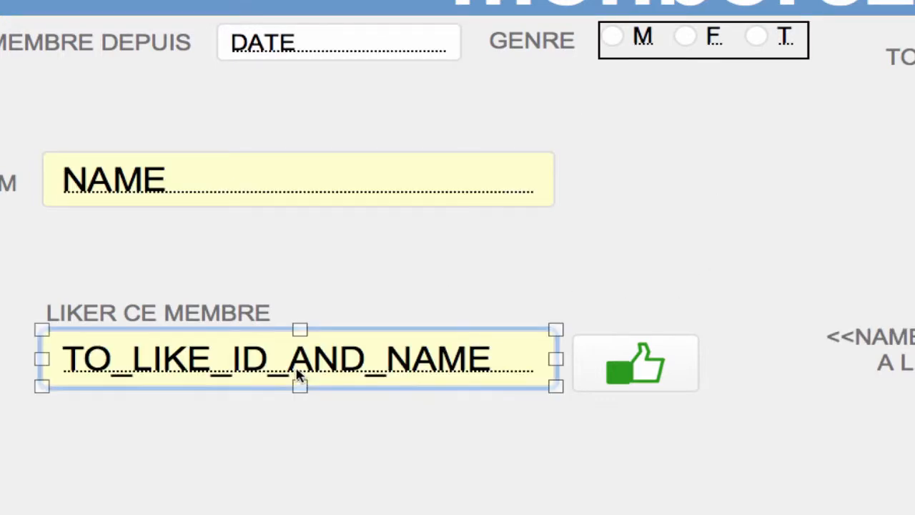
double_click(481, 368)
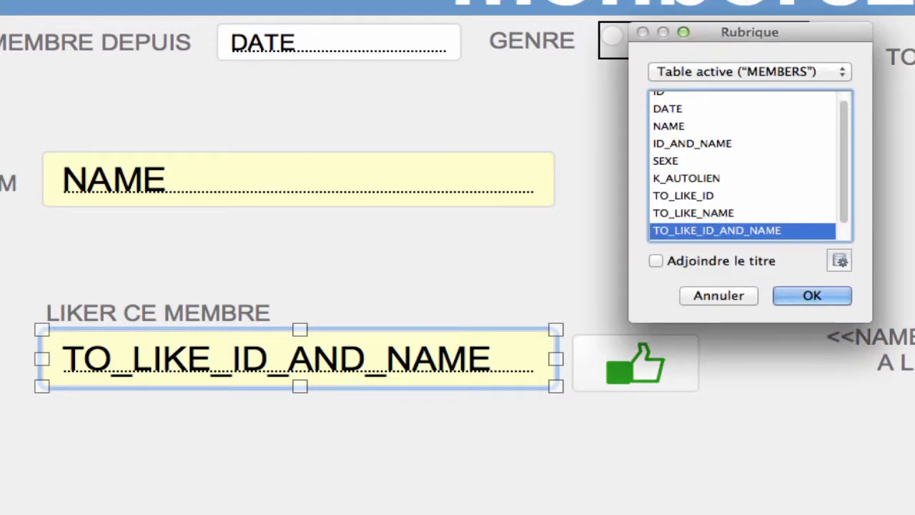
click(739, 295)
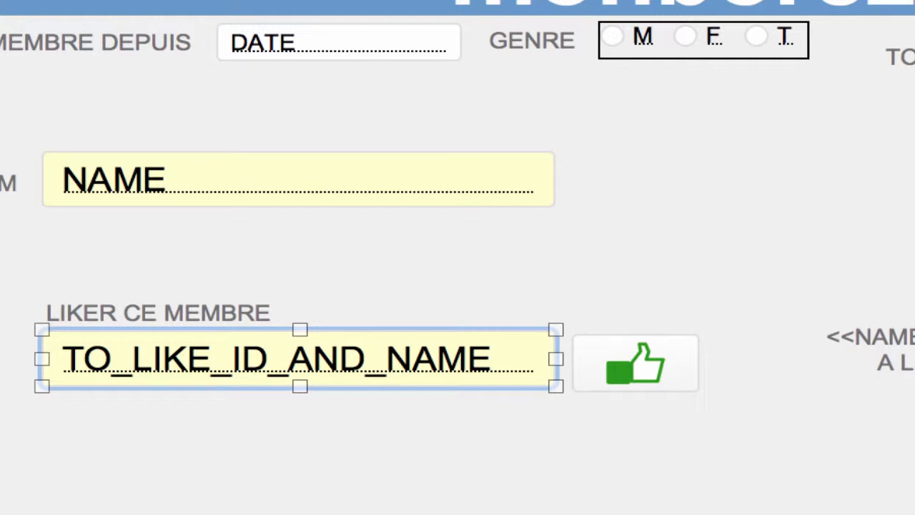
click(692, 294)
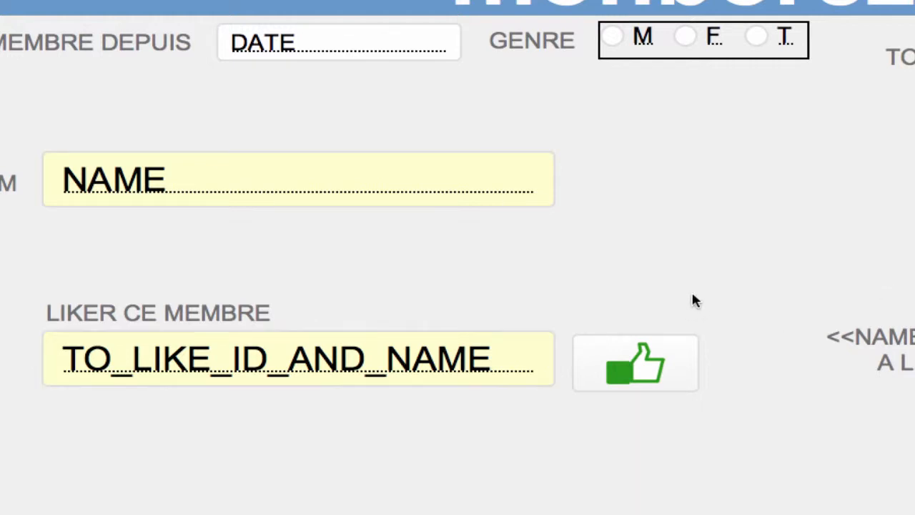
key(super+b)
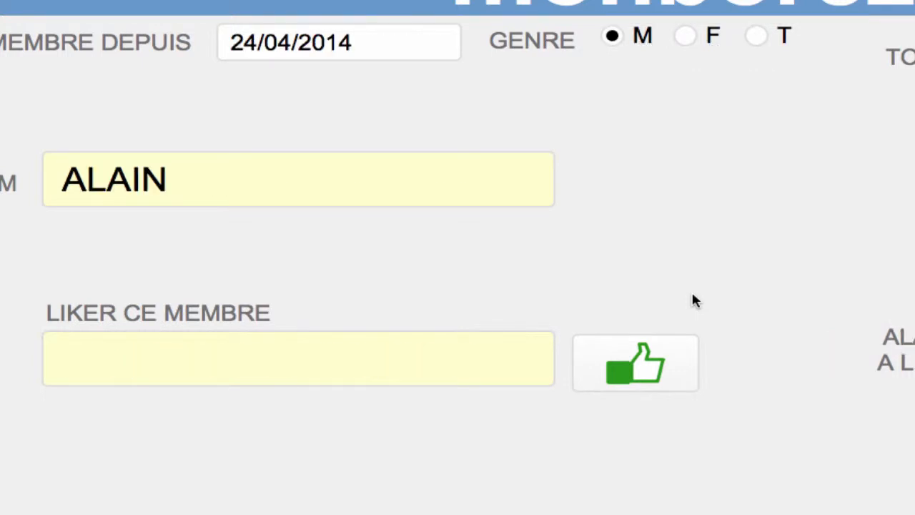
click(235, 368)
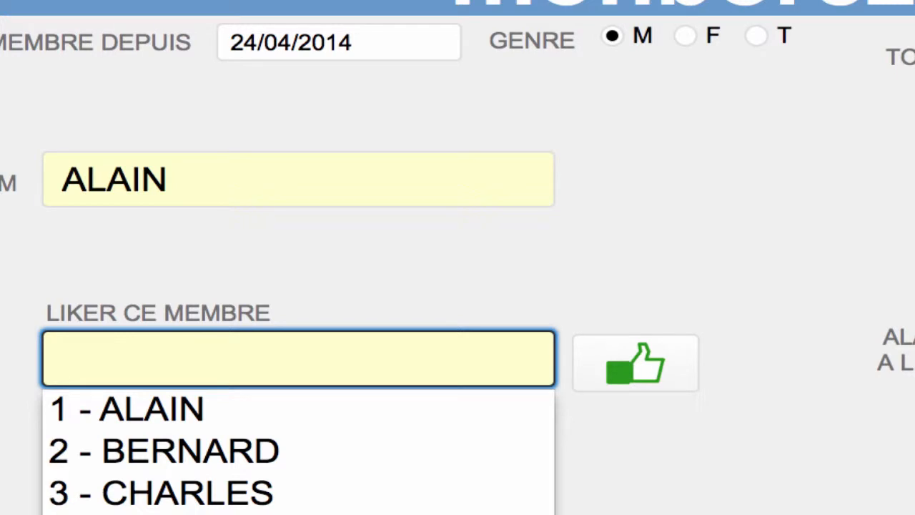
click(557, 286)
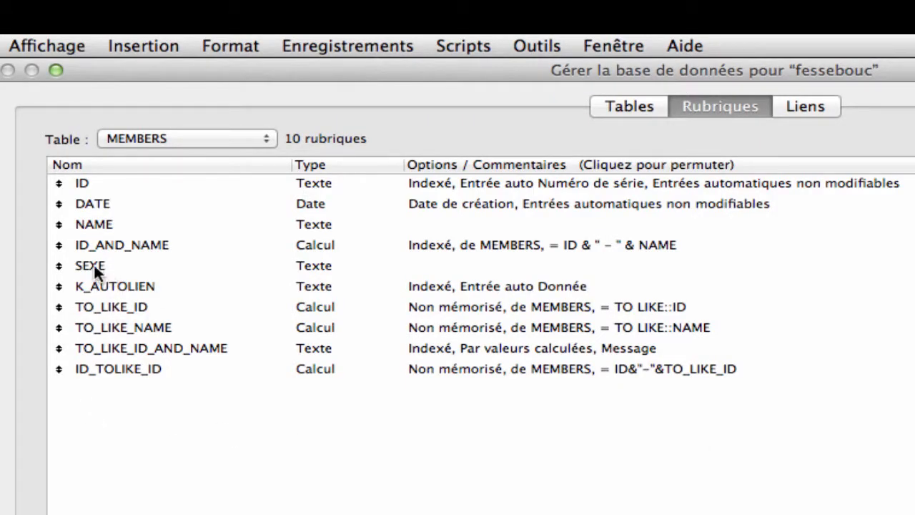
Examine the MEMBERS fields K_AUTOLIEN, TO_LIKE_ID, TO_LIKE_NAME and TO_LIKE_ID_AND_NAME, and open the formula of the ID_TOLIKE_ID calculation.
click(124, 291)
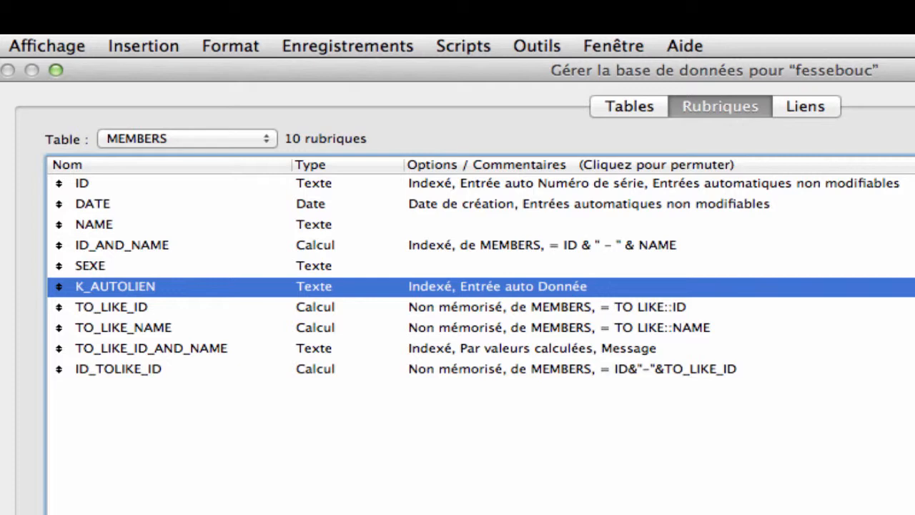
drag(914, 70, 740, 472)
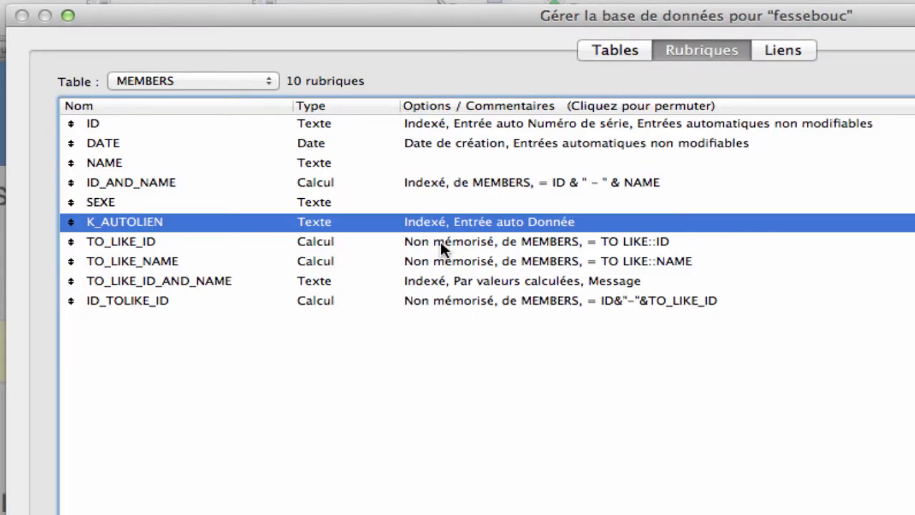
click(440, 246)
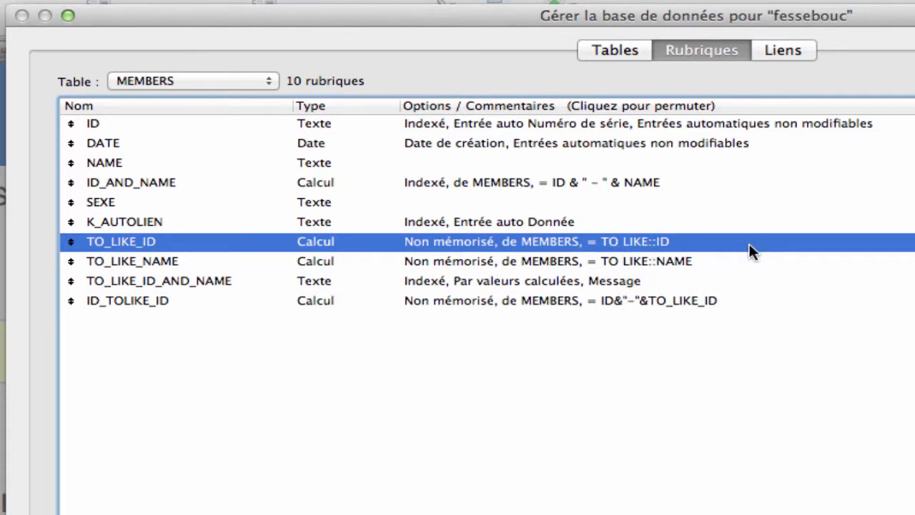
click(529, 263)
click(476, 281)
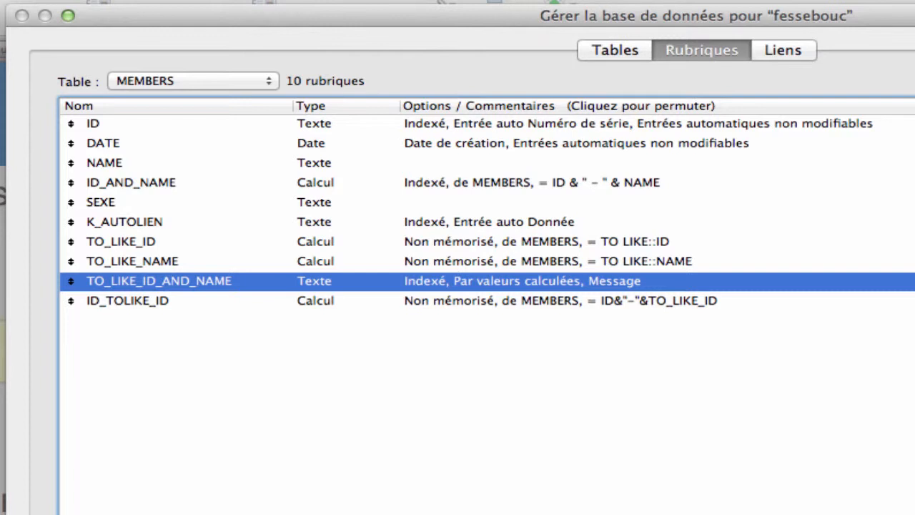
click(143, 298)
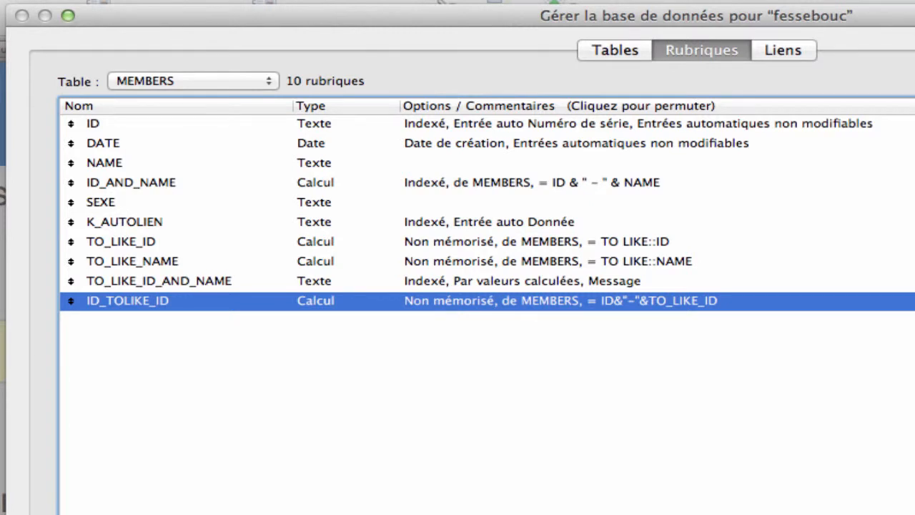
click(483, 283)
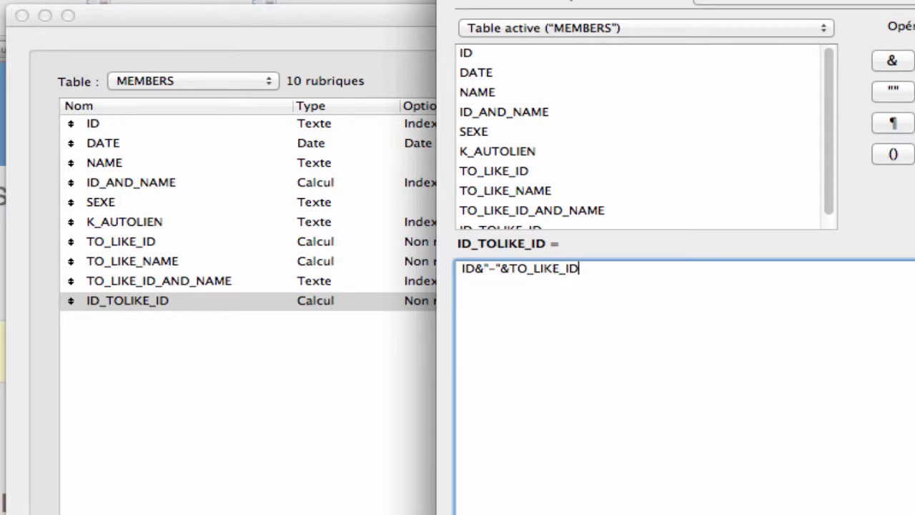
Rearrange MEMBERS, ALL MEMBERS and LIKES_LIKERS in the relationships graph, and inspect the K_AUTOLIEN link between MEMBERS and ALL MEMBERS.
key(Return)
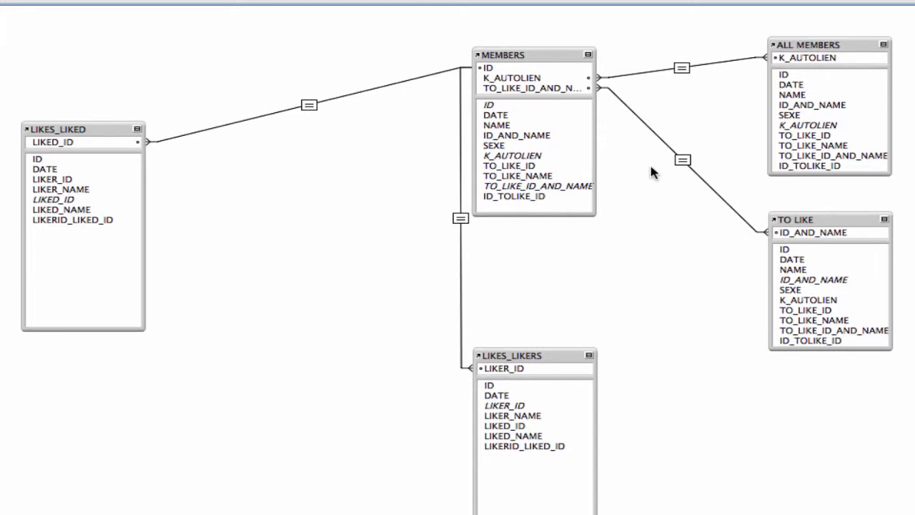
mouse_move(538, 58)
mouse_down()
mouse_move(529, 57)
mouse_move(533, 43)
mouse_up()
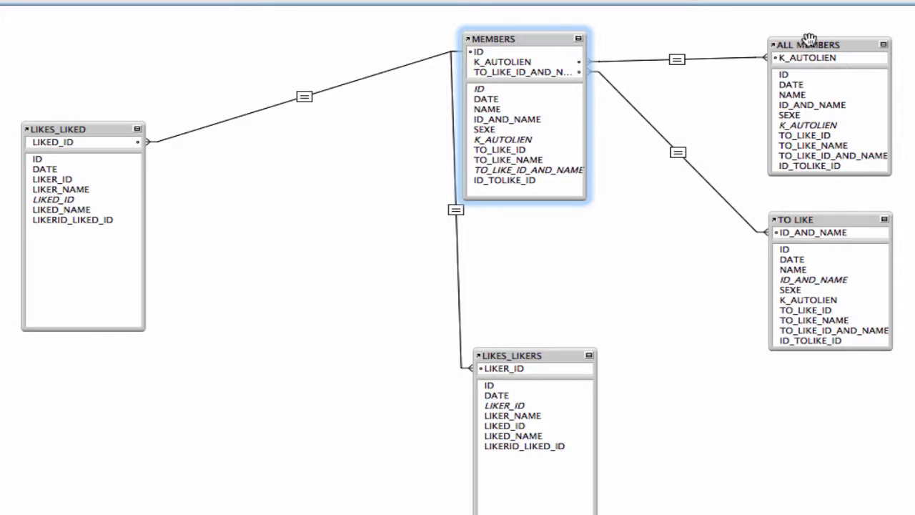
drag(808, 39, 789, 28)
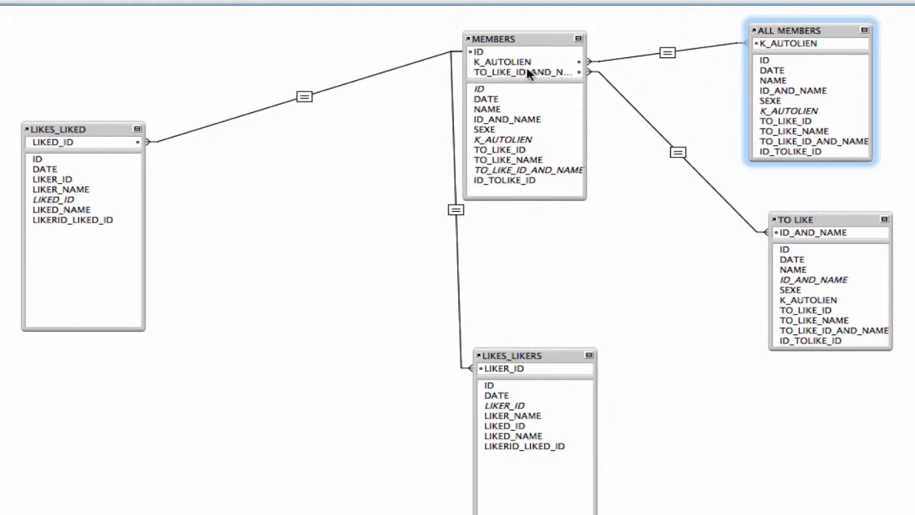
double_click(670, 54)
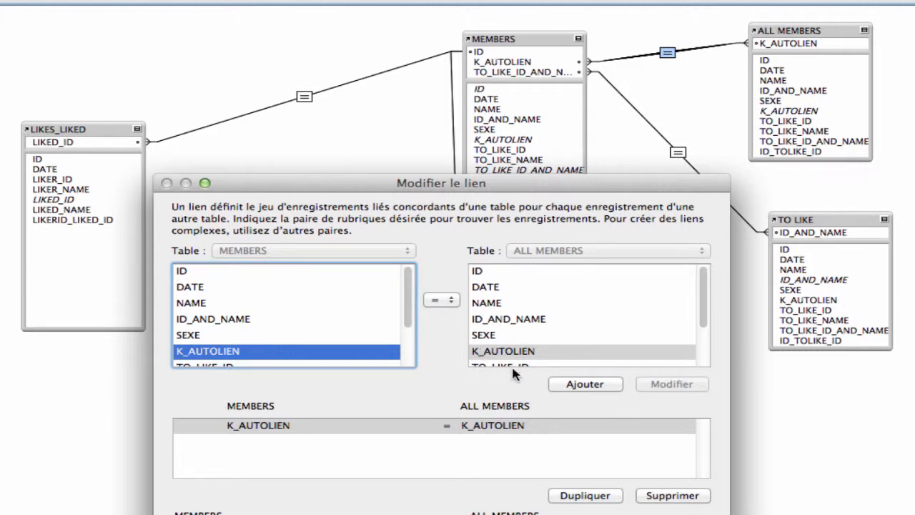
key(Escape)
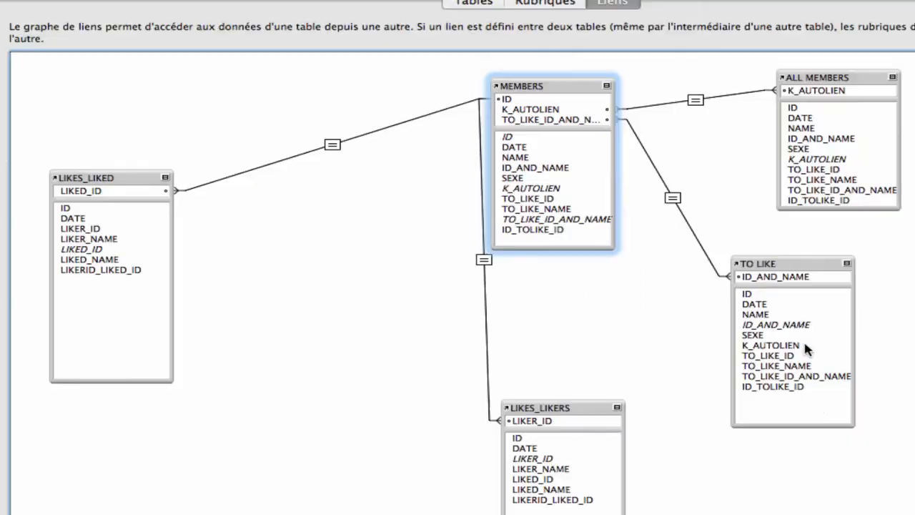
drag(564, 409, 301, 241)
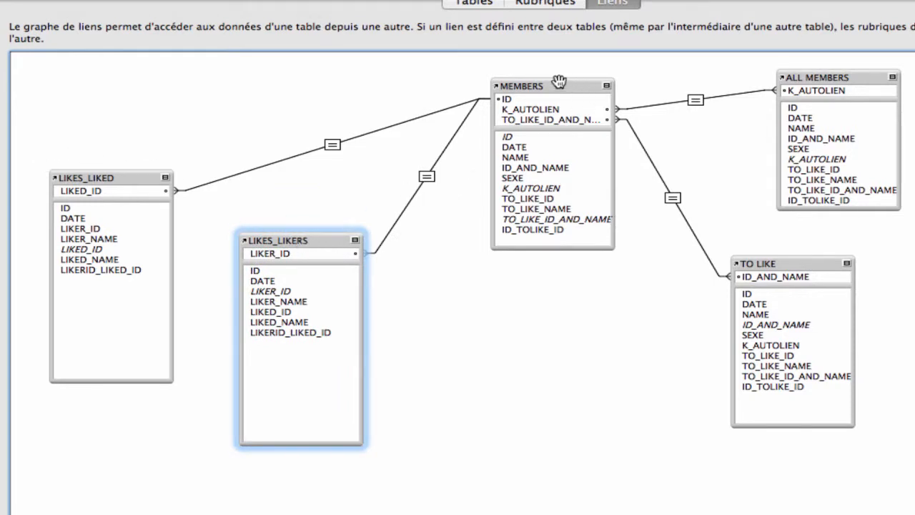
Show the fields of the LIKES table and review them one by one from ID to LIKERID_LIKED_ID.
click(478, 4)
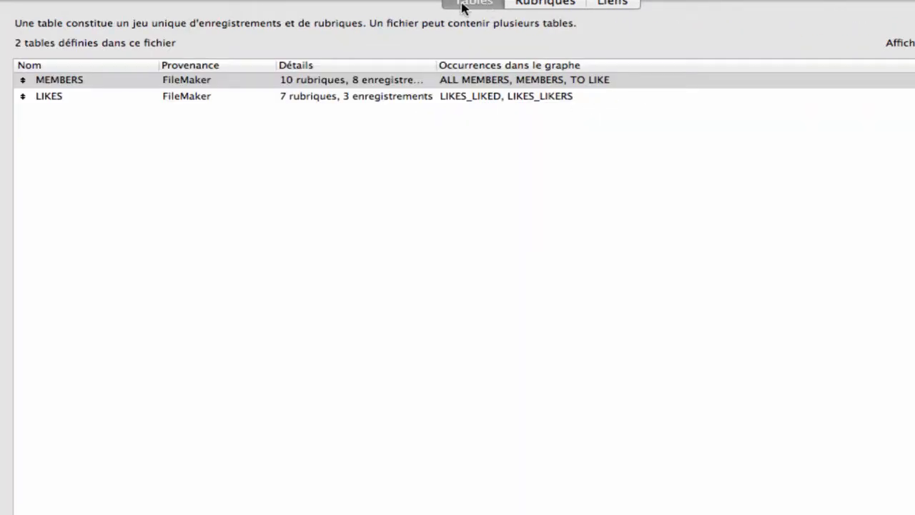
click(56, 97)
double_click(56, 97)
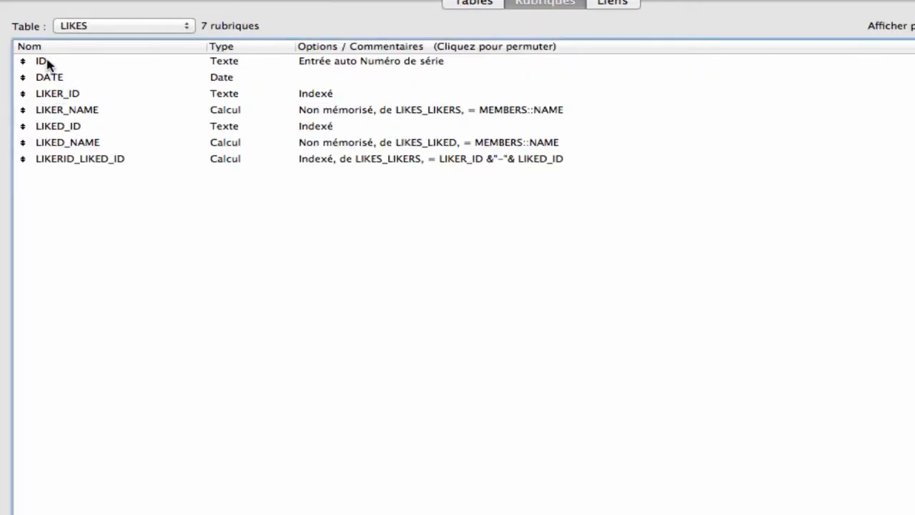
click(46, 65)
click(60, 81)
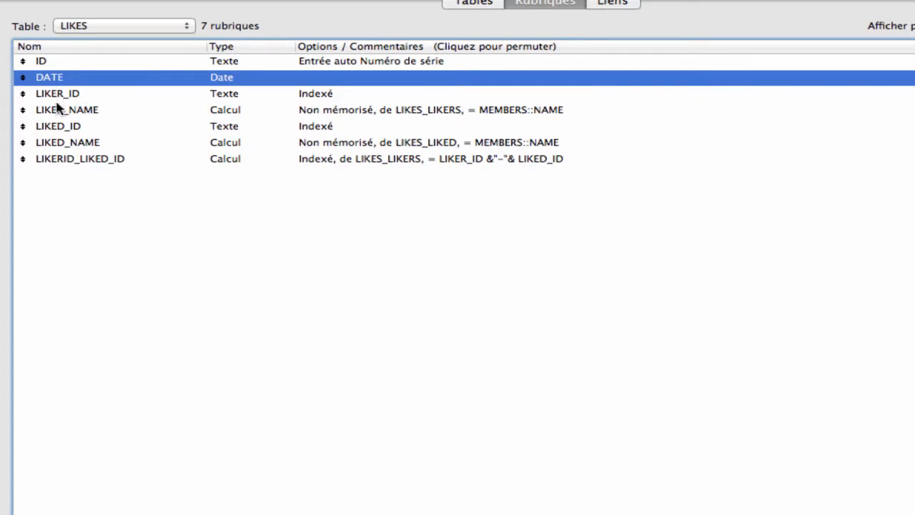
click(69, 99)
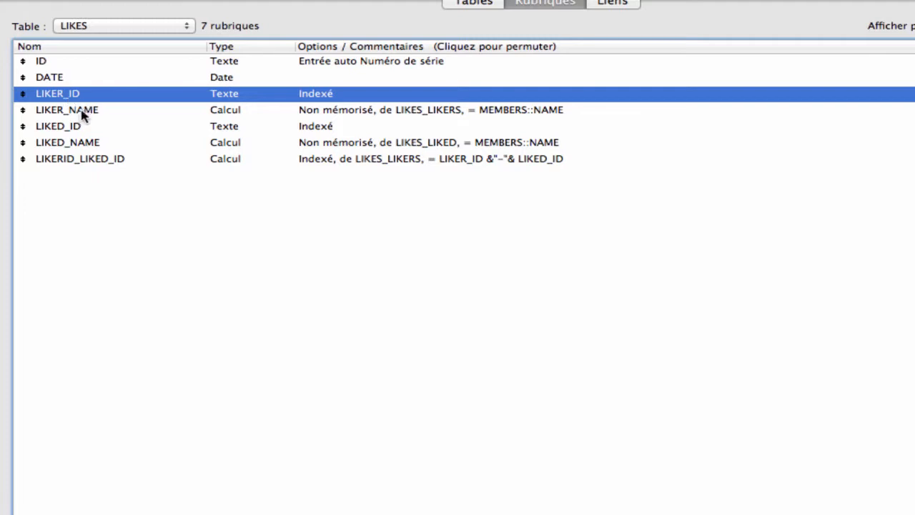
click(81, 113)
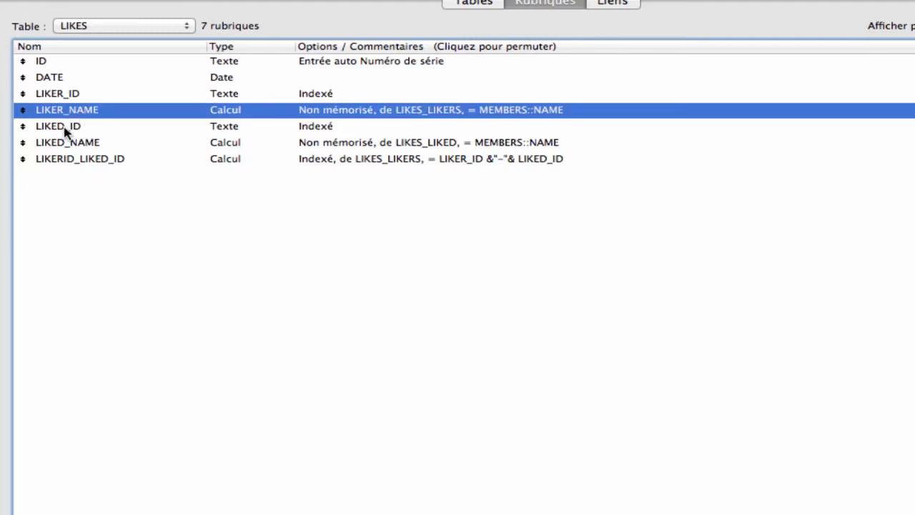
click(63, 127)
click(73, 142)
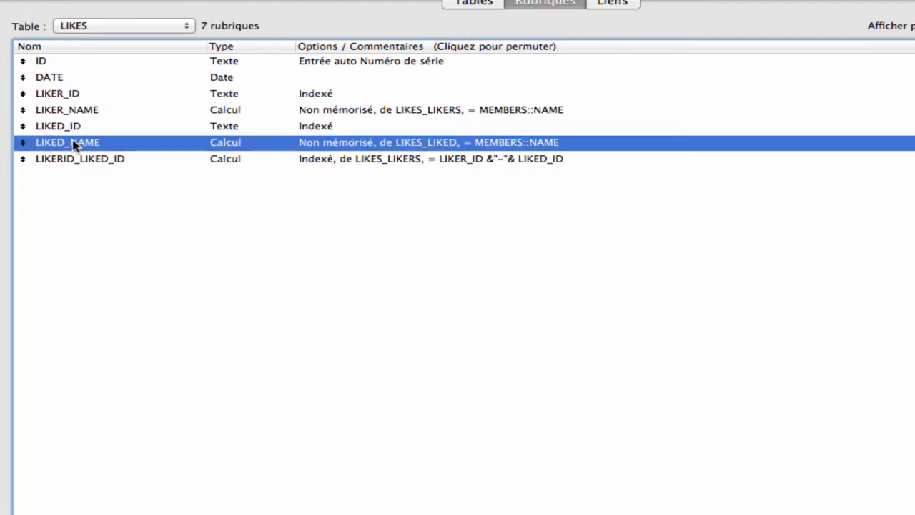
click(83, 160)
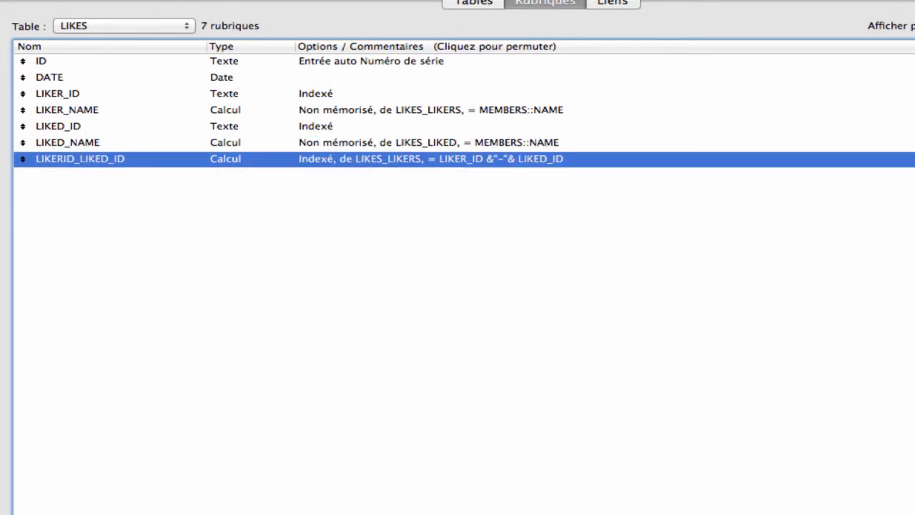
click(672, 512)
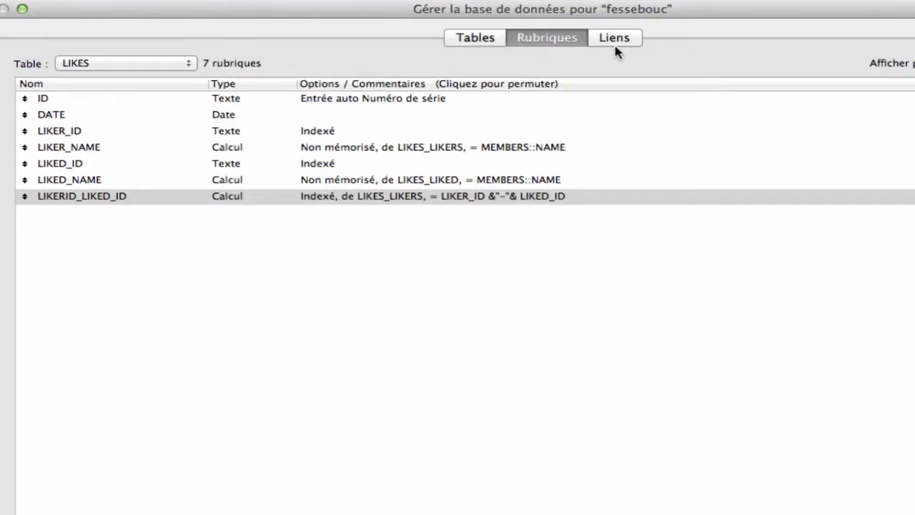
Review the relationships graph again, and check in Layout mode which table occurrence and fields each of the member portals uses.
click(609, 38)
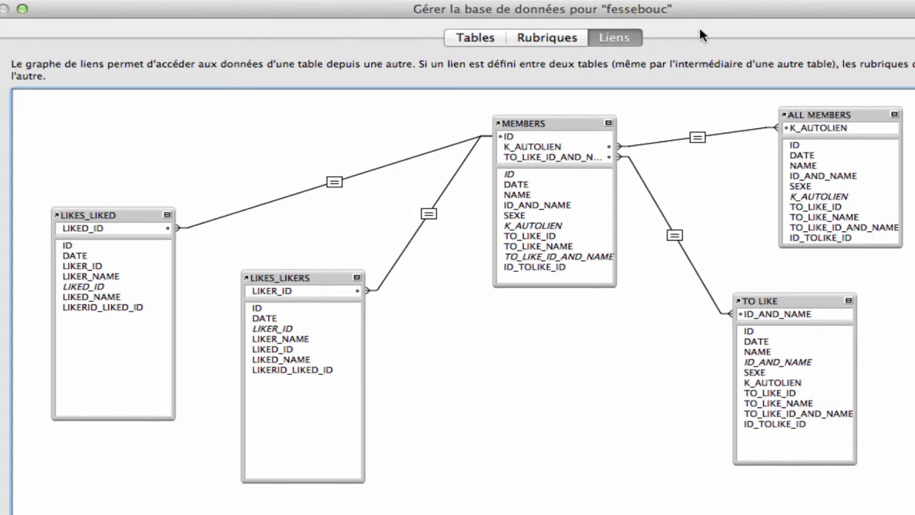
drag(707, 10, 263, 12)
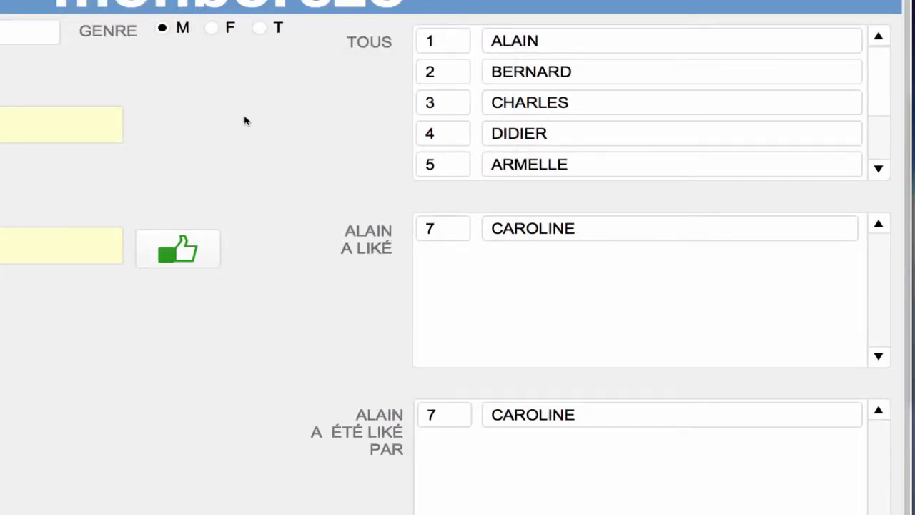
key(super+l)
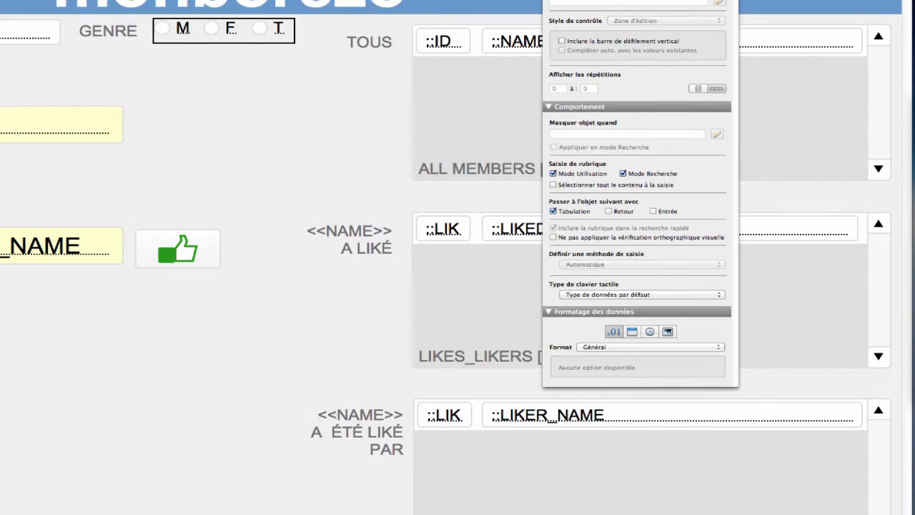
drag(638, 0, 37, 334)
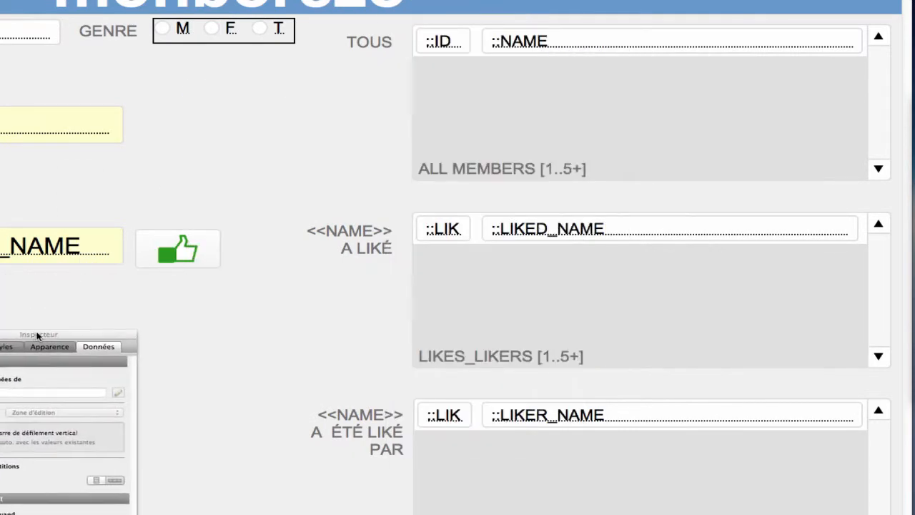
click(542, 119)
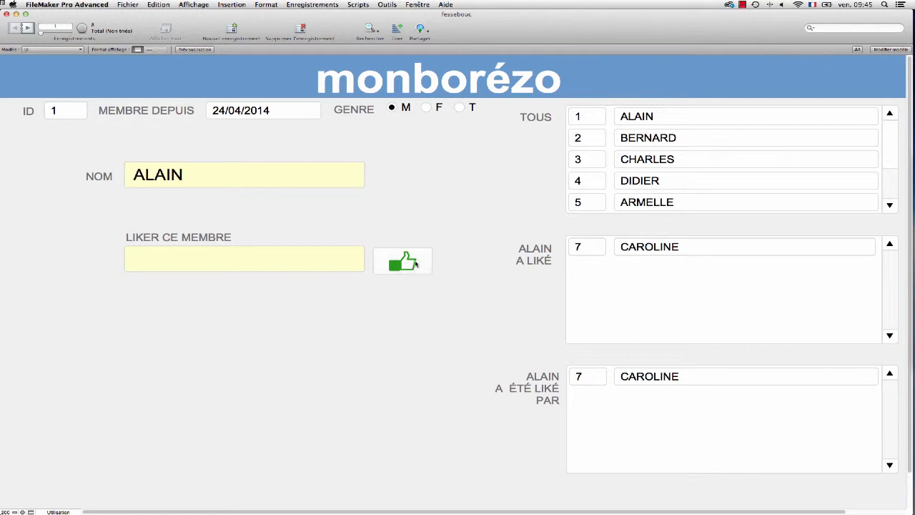
Open the LIKER script from the script manager to examine its steps.
click(361, 5)
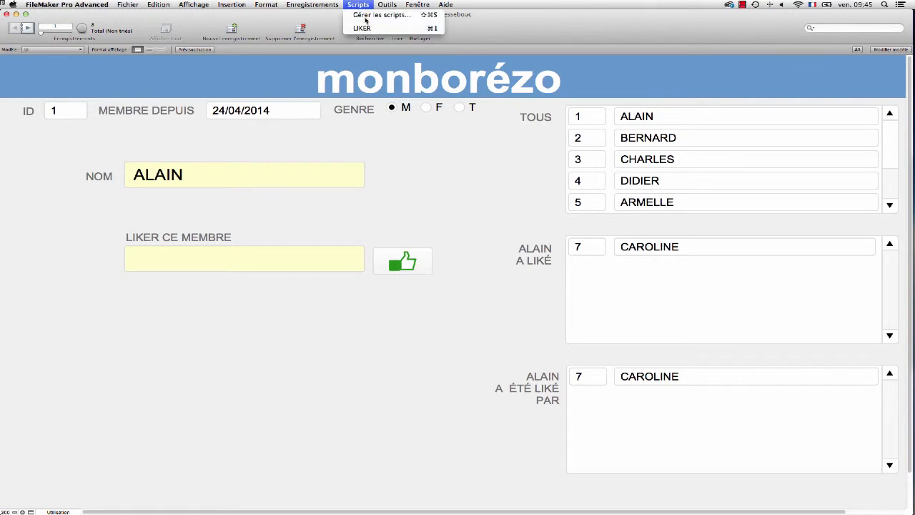
click(364, 15)
drag(364, 17, 662, 17)
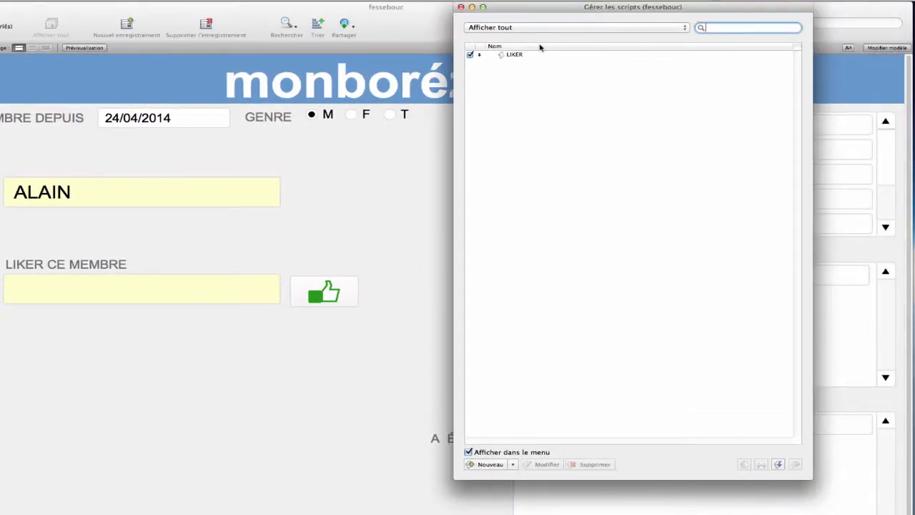
double_click(513, 55)
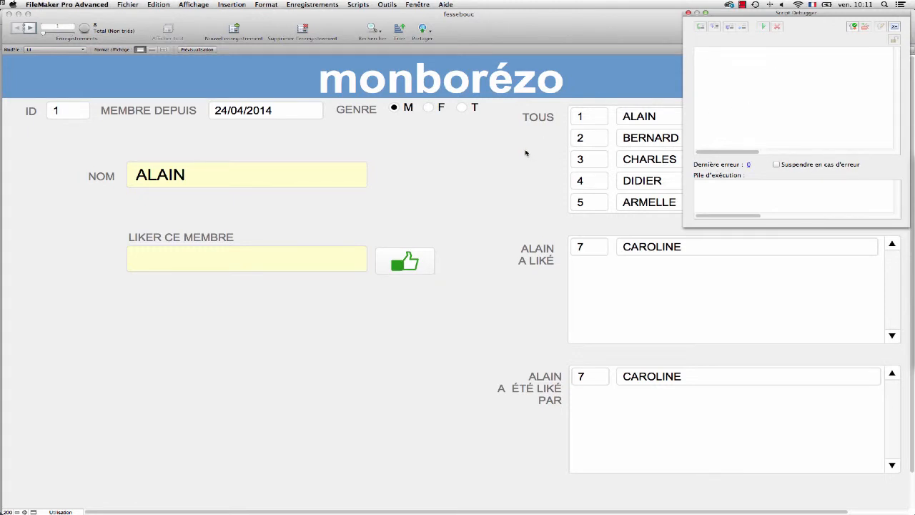
Run the LIKER script without a selected member and step through it in the Script Debugger to its end, accepting the dialog.
click(406, 266)
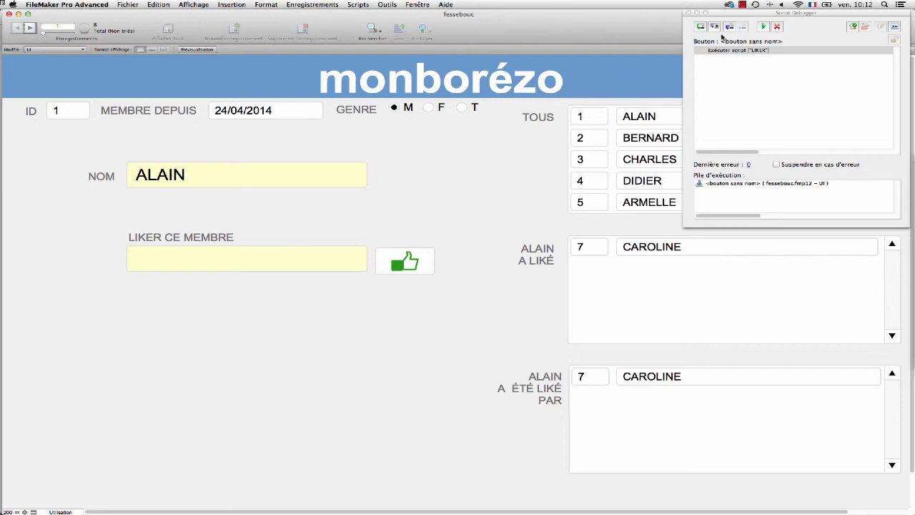
click(715, 27)
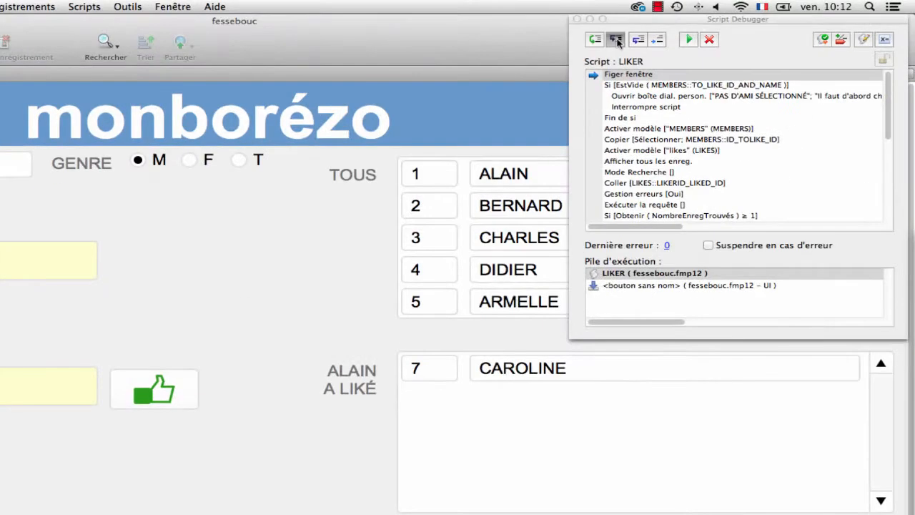
click(618, 41)
click(617, 42)
click(618, 41)
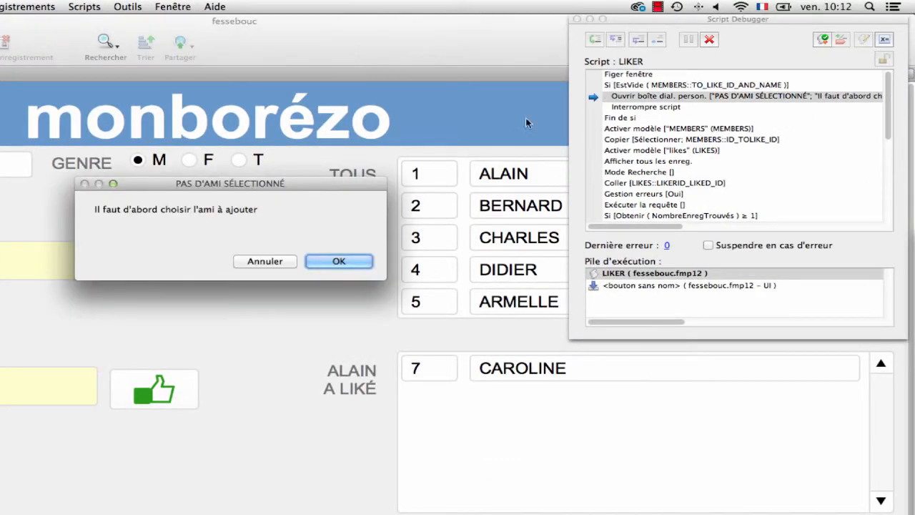
click(336, 261)
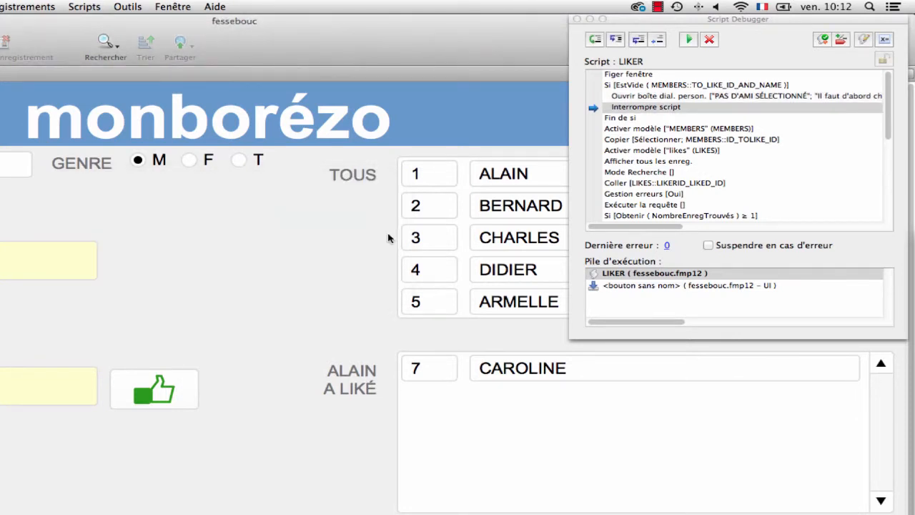
click(618, 39)
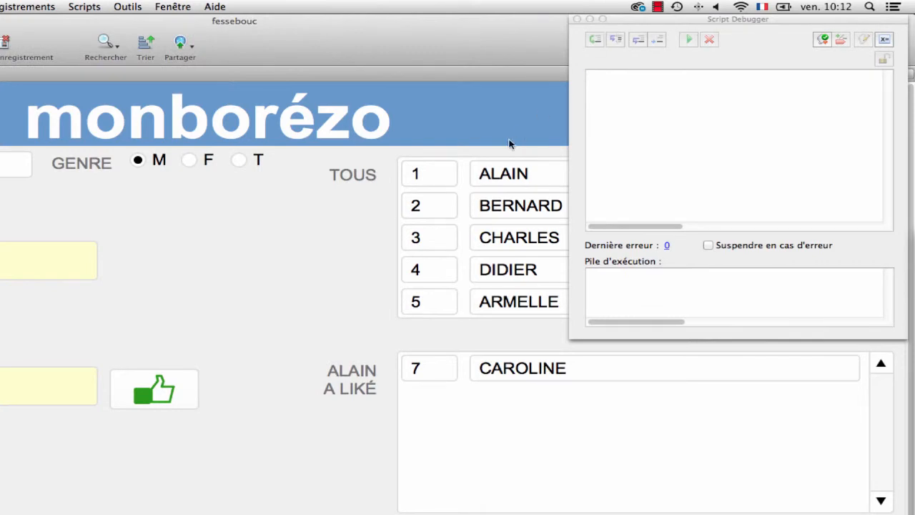
Choose member 2 in the LIKER CE MEMBRE box and launch the LIKER script for that member.
click(15, 387)
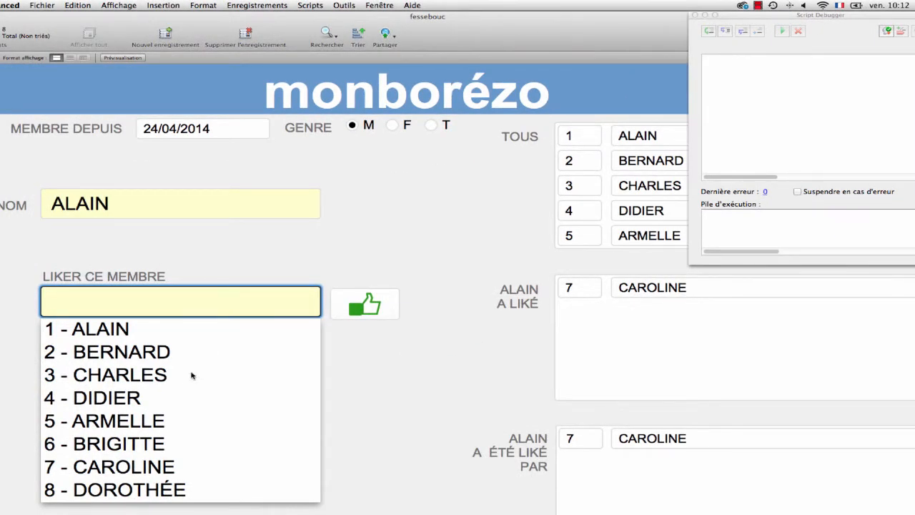
click(143, 352)
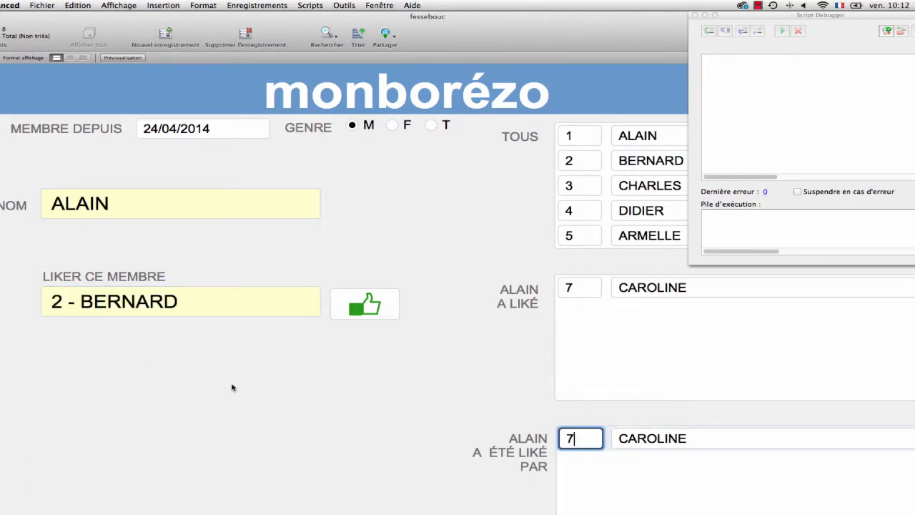
click(354, 318)
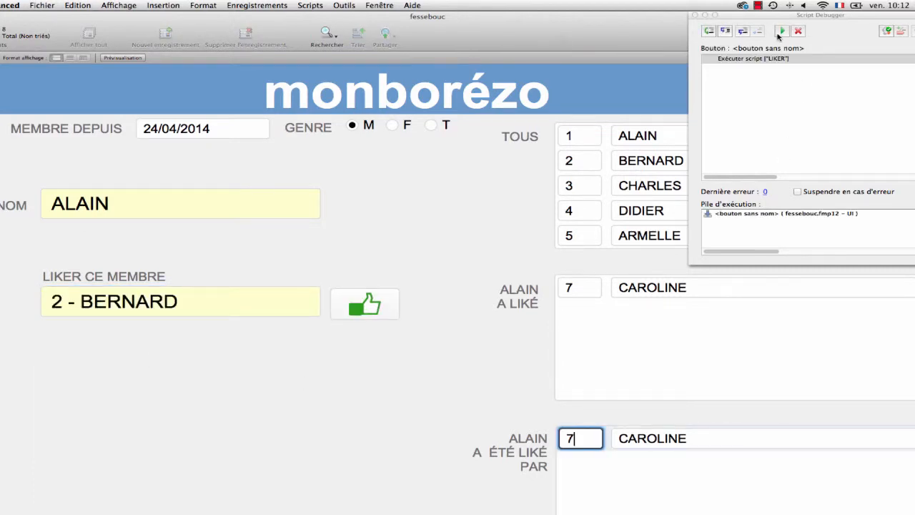
Step into the LIKER script and through its empty-selection check and MEMBERS layout activation, stopping at the Copier step for ID_TOLIKE_ID.
click(725, 32)
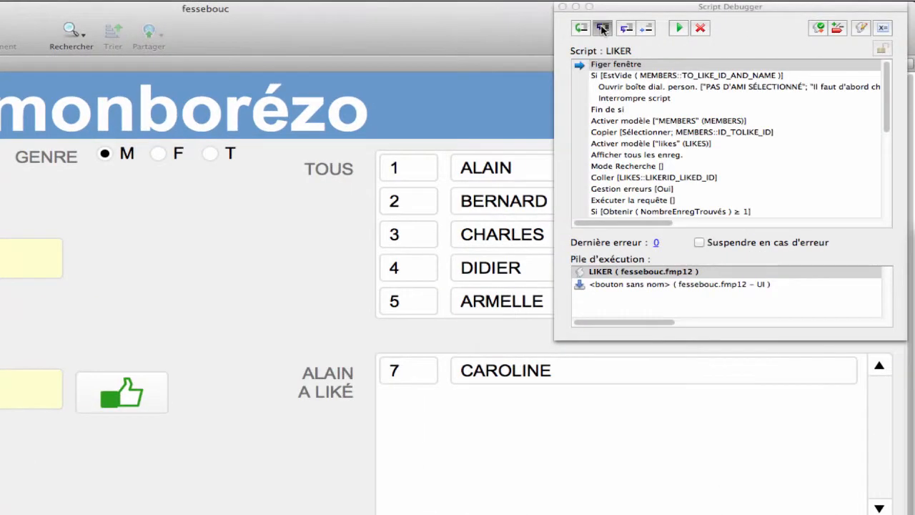
click(603, 28)
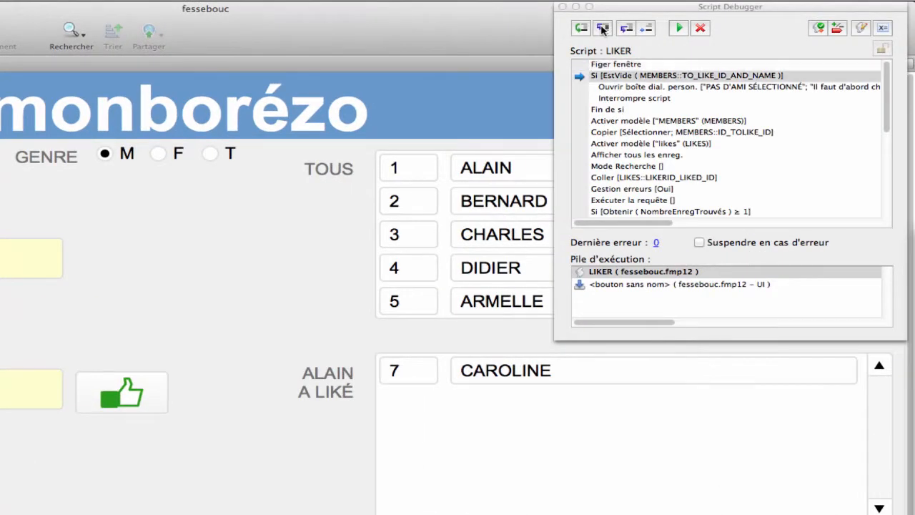
click(602, 28)
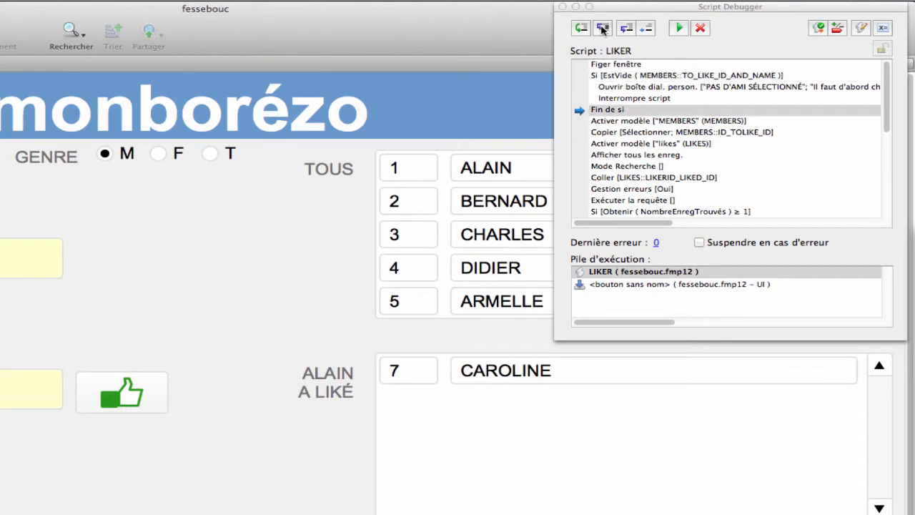
click(602, 28)
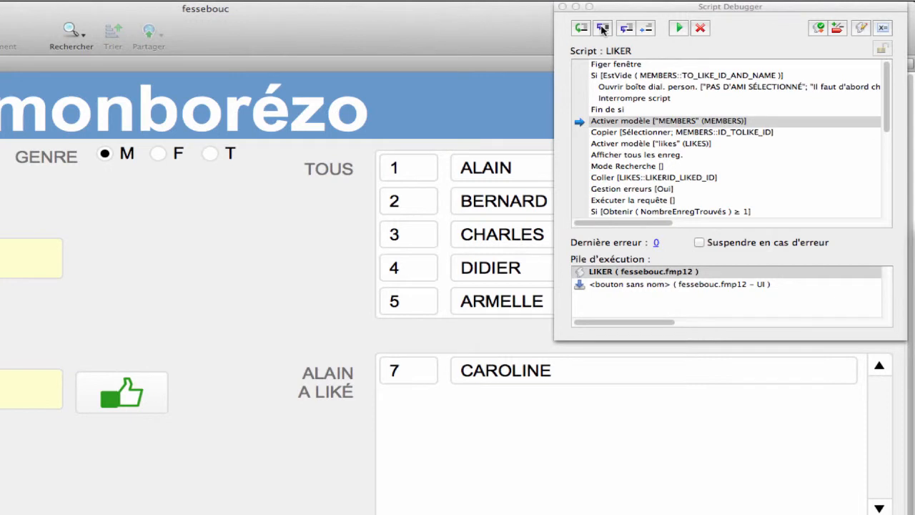
click(602, 29)
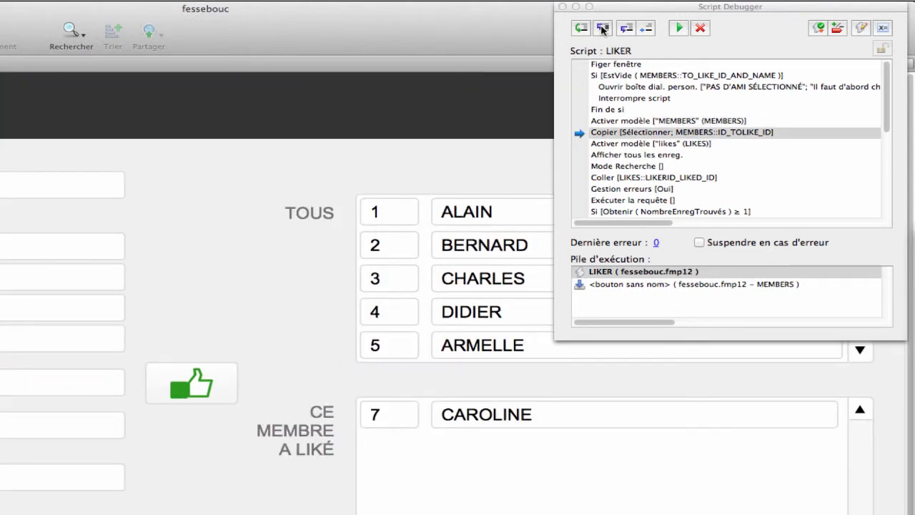
click(620, 66)
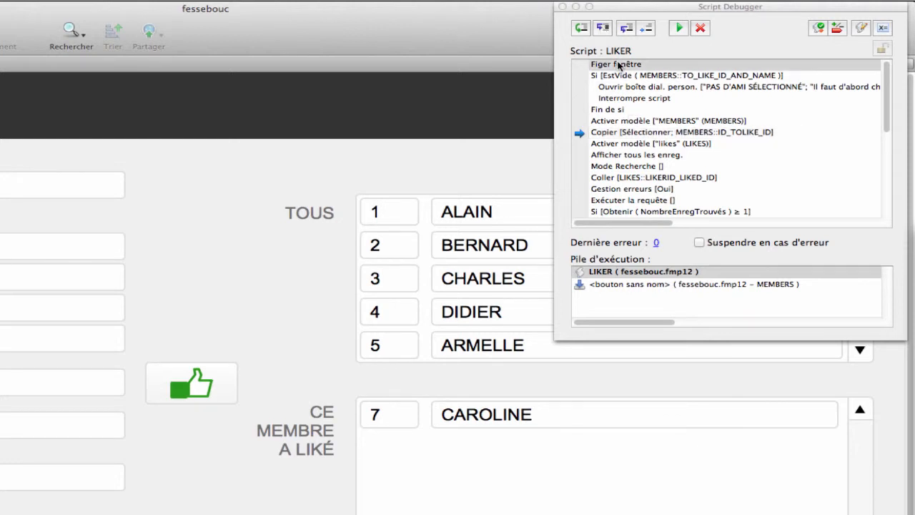
click(608, 133)
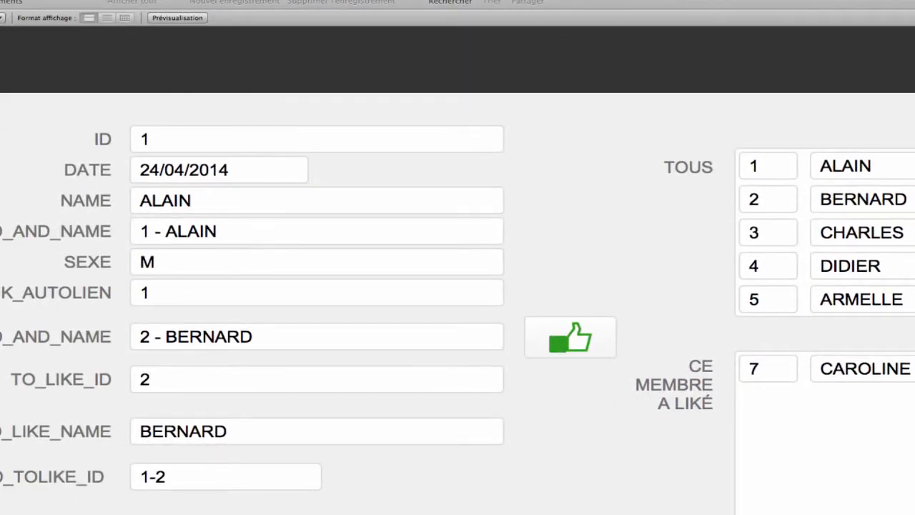
Step through copying ID_TOLIKE_ID, pasting it into LIKERID_LIKED_ID in Find mode on the likes layout, and performing the find.
key(F5)
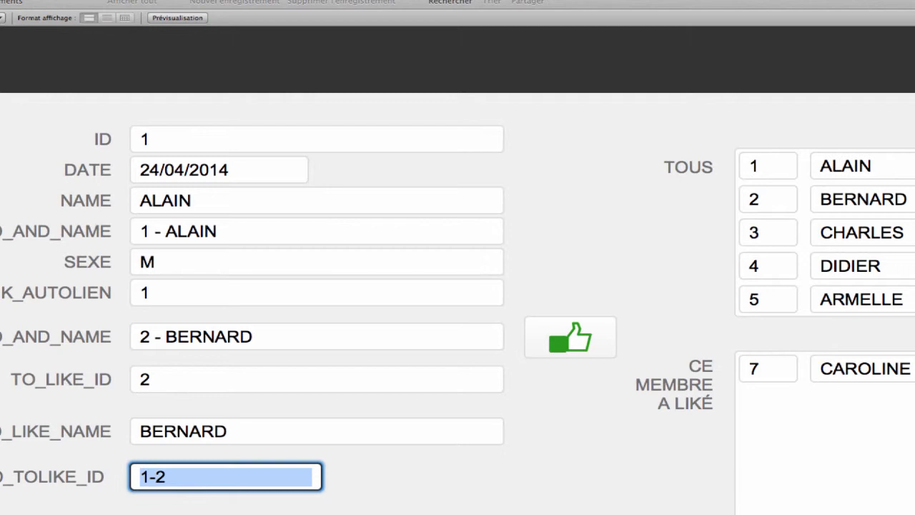
key(F5)
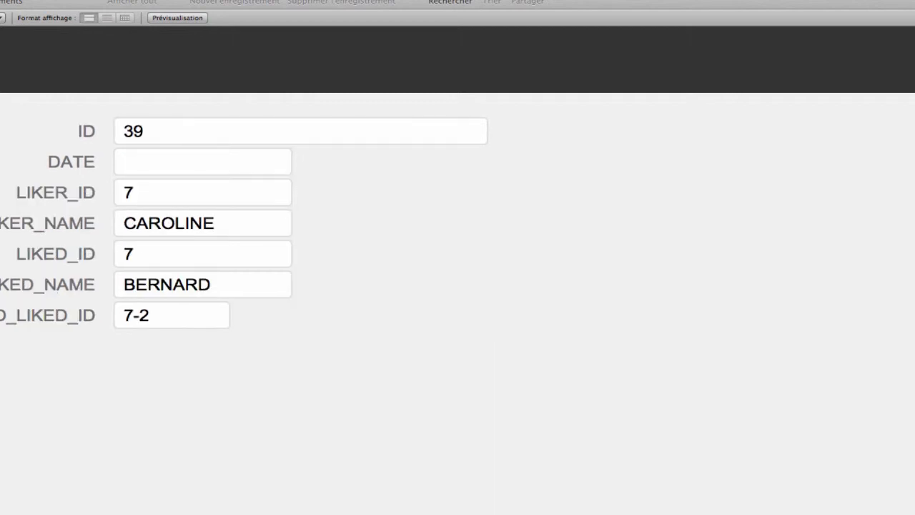
key(F5)
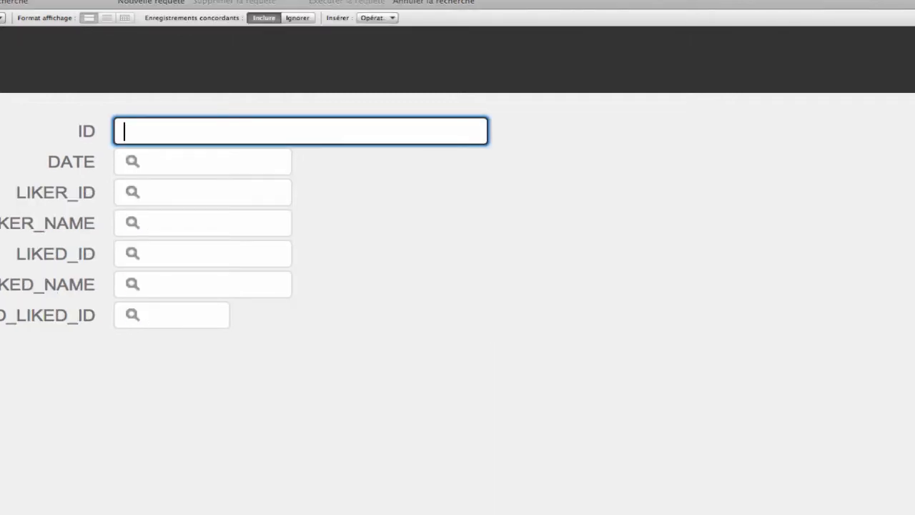
key(F5)
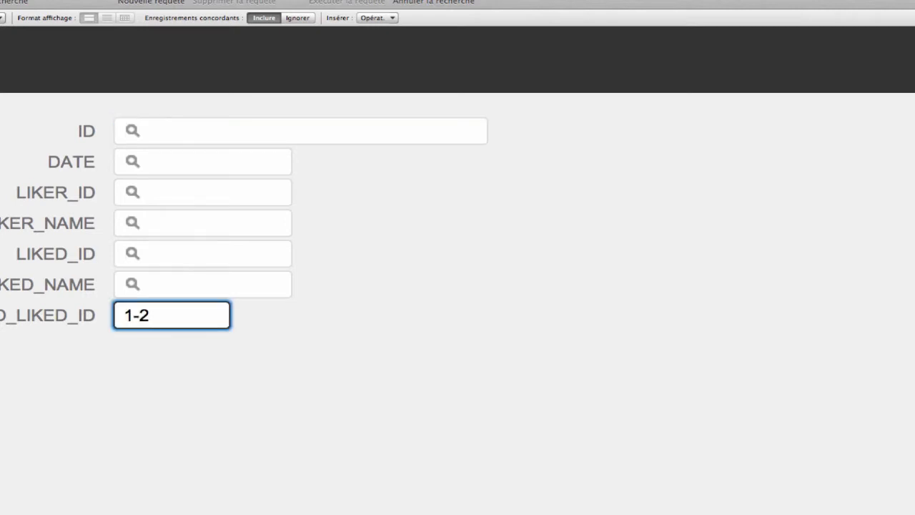
click(603, 31)
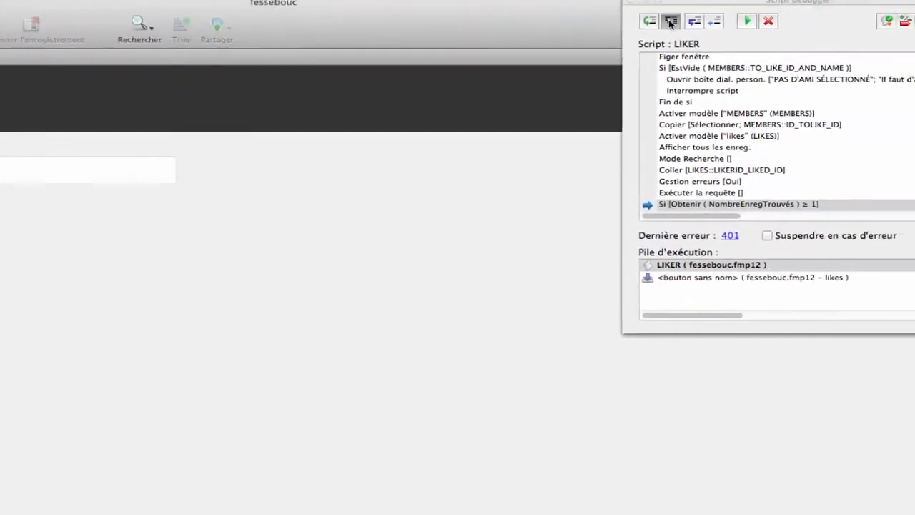
Step through the script's Sinon branch to show all likes records and create a new record.
click(602, 31)
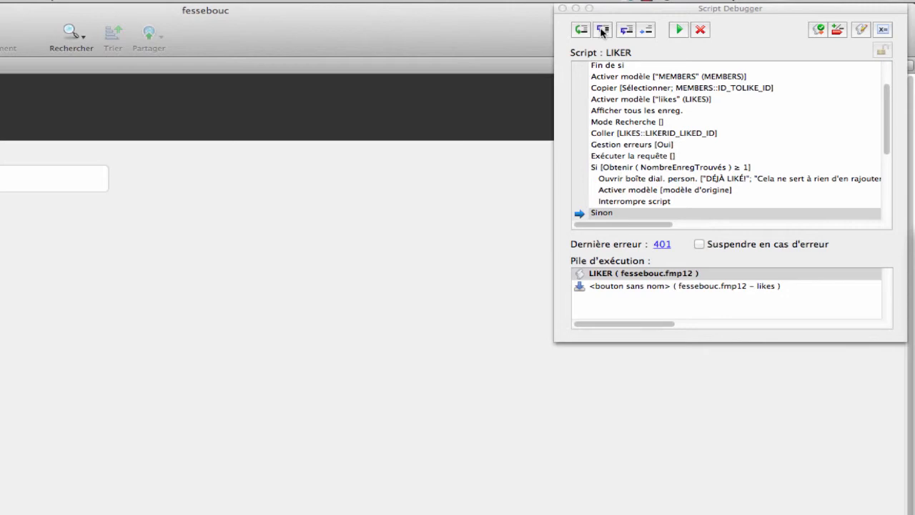
click(603, 31)
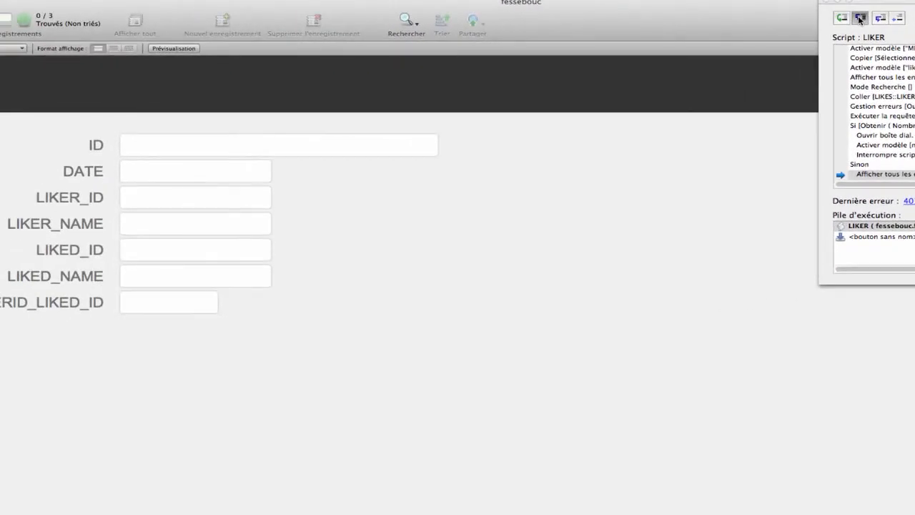
click(860, 19)
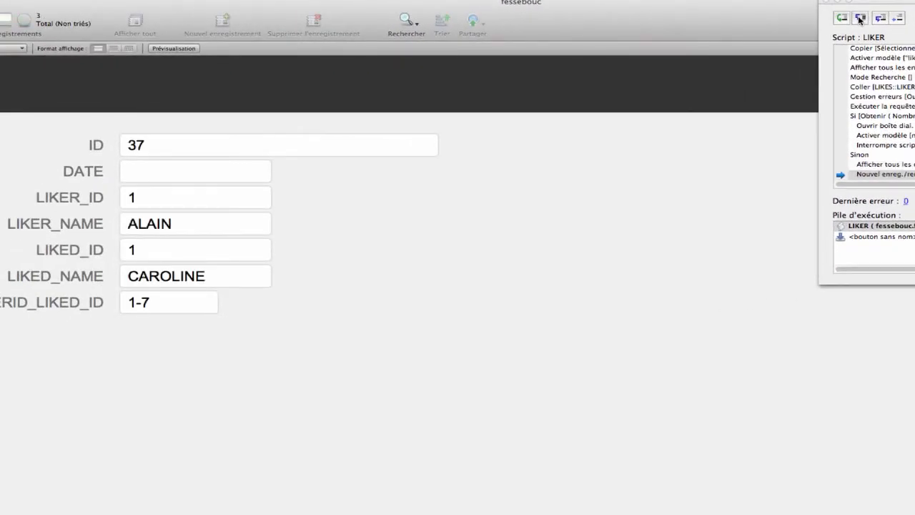
click(860, 19)
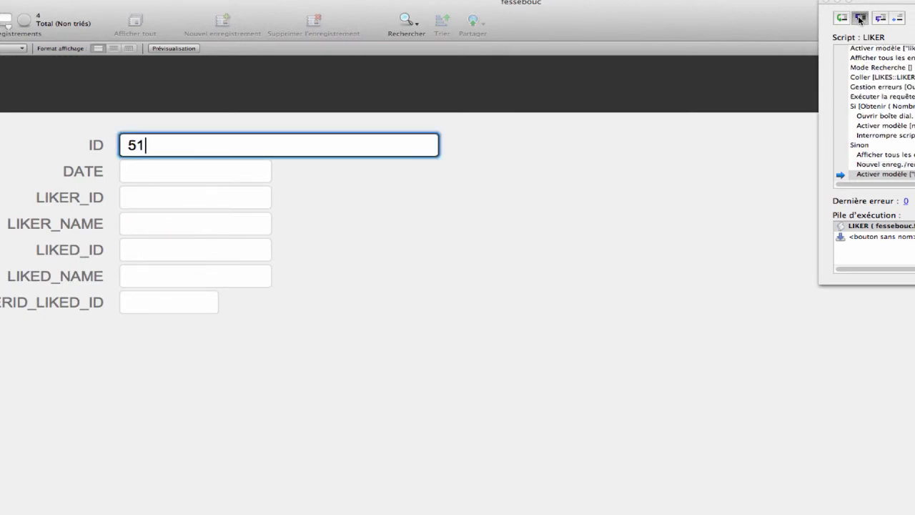
Step through copying the member's ID into LIKER_ID of the new likes record and setting the liked member with Définir rubrique.
click(860, 19)
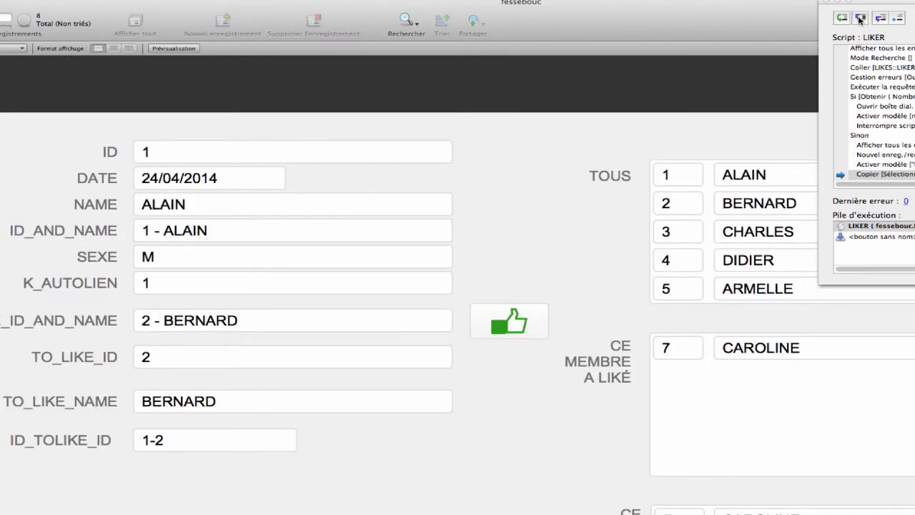
click(860, 20)
click(860, 20)
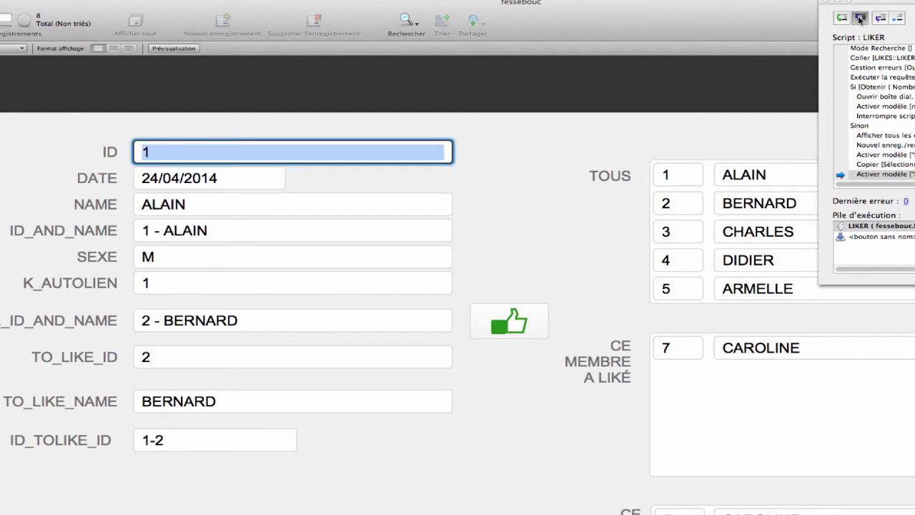
click(860, 19)
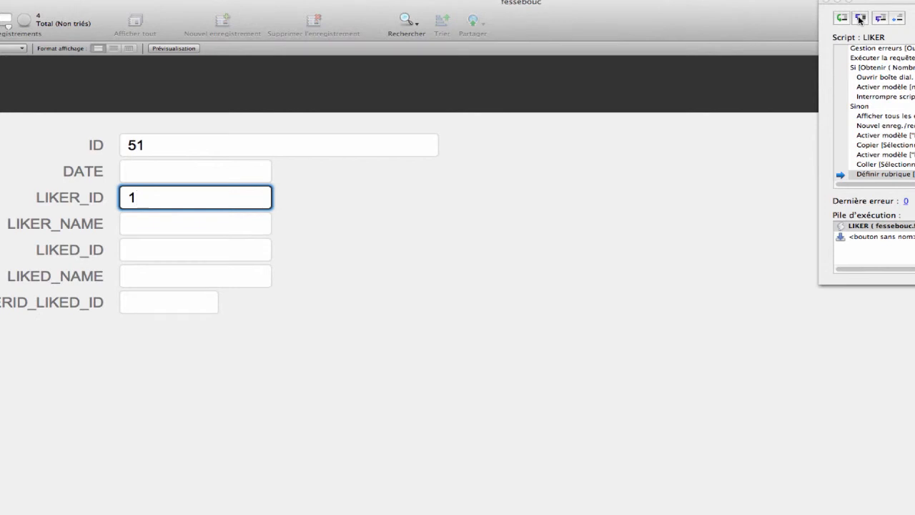
click(860, 20)
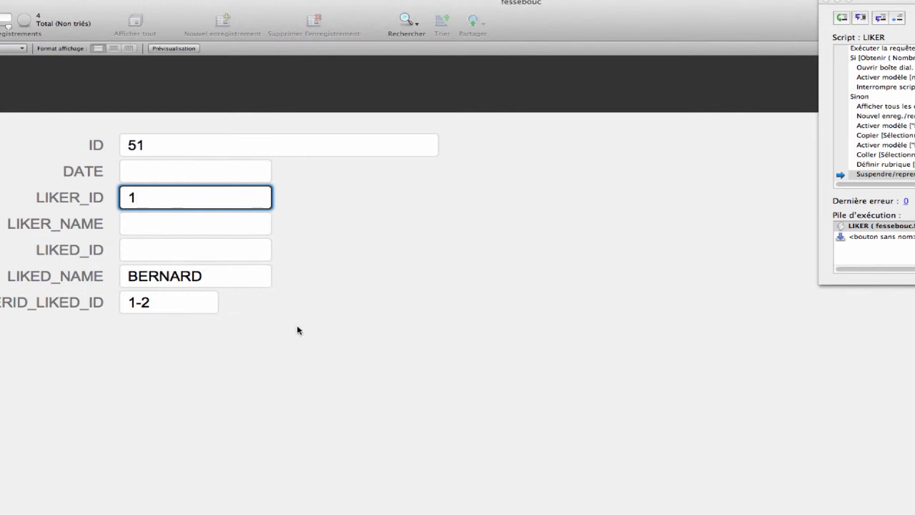
Step through returning to the original layout, clearing the LIKER CE MEMBRE box and refreshing the window, stopping at Fin de si.
click(860, 17)
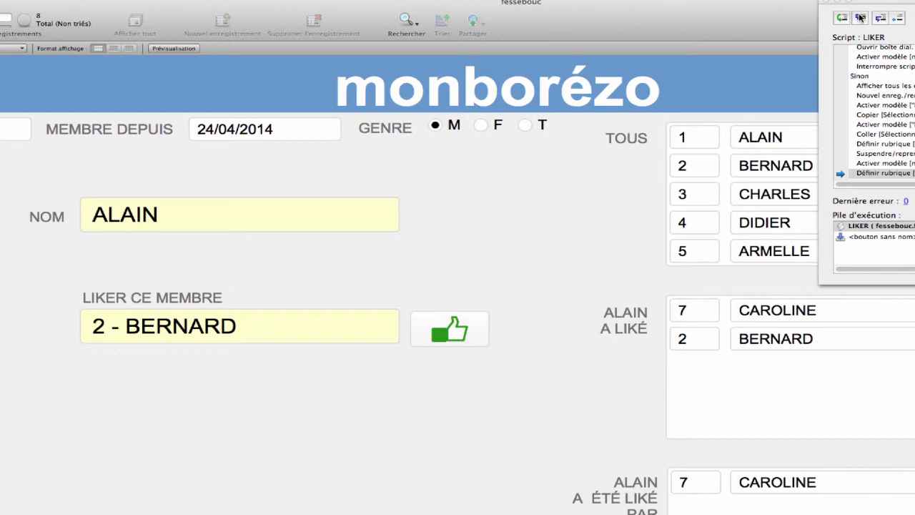
scroll(886, 114, down, 2)
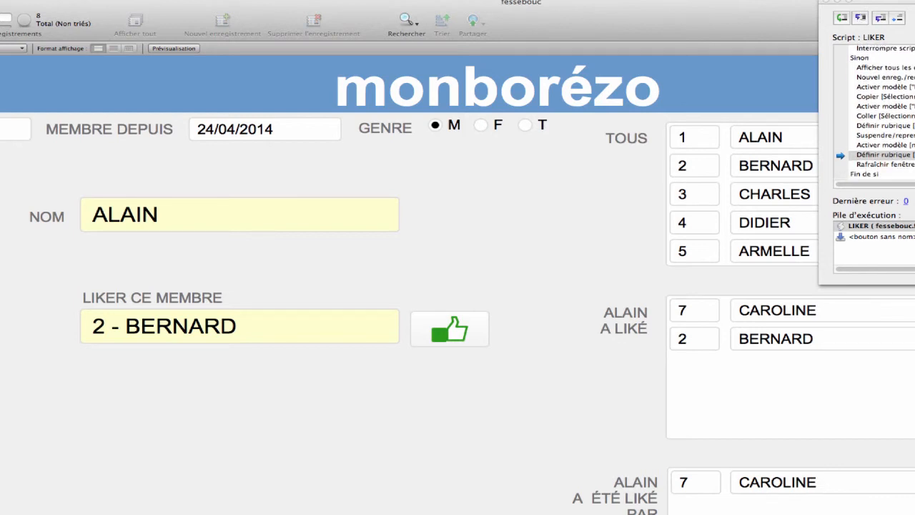
click(860, 17)
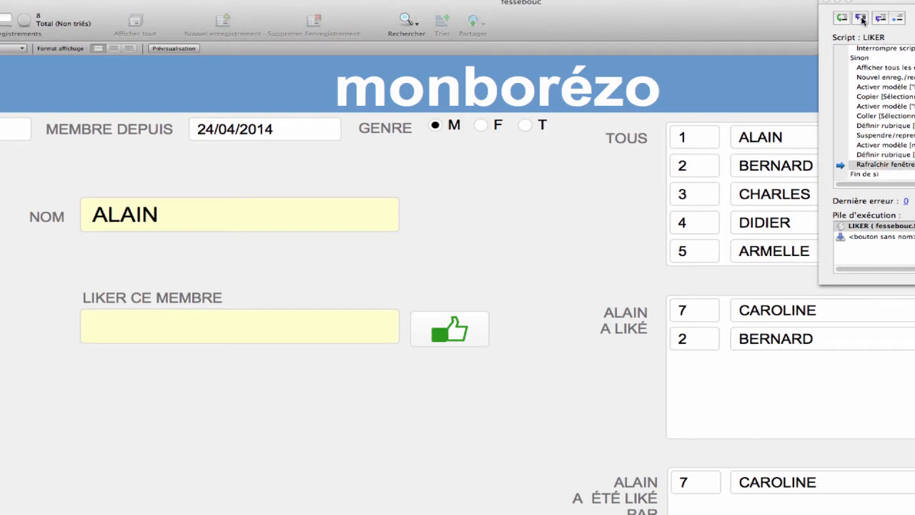
click(860, 17)
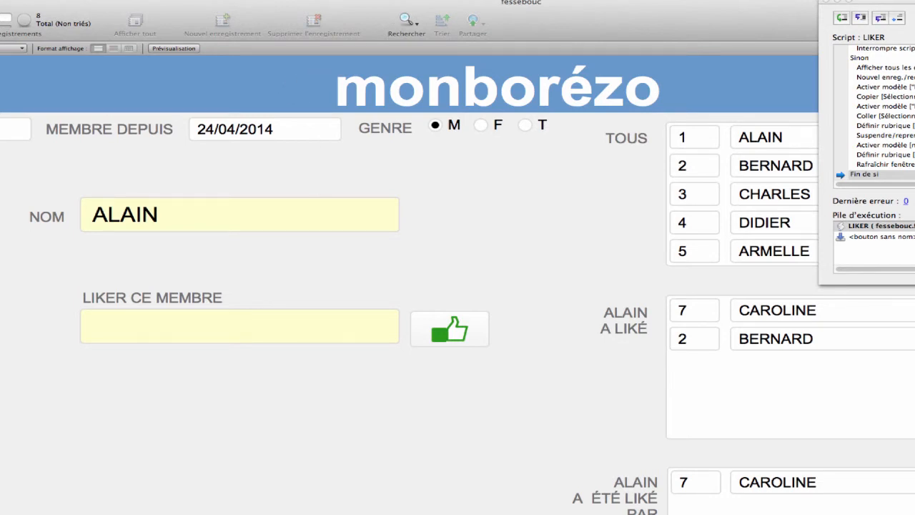
Open the LIKER script for review from the script manager while it is paused in the debugger.
click(390, 1)
click(389, 3)
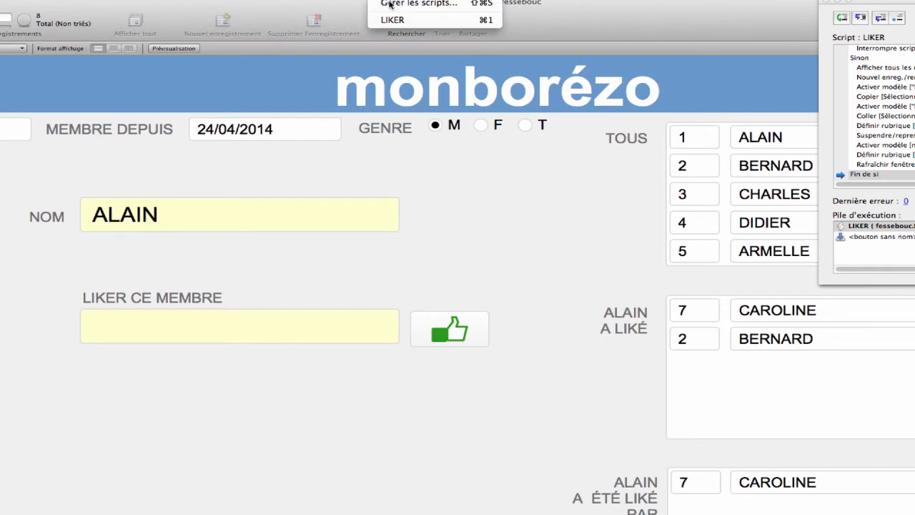
double_click(394, 56)
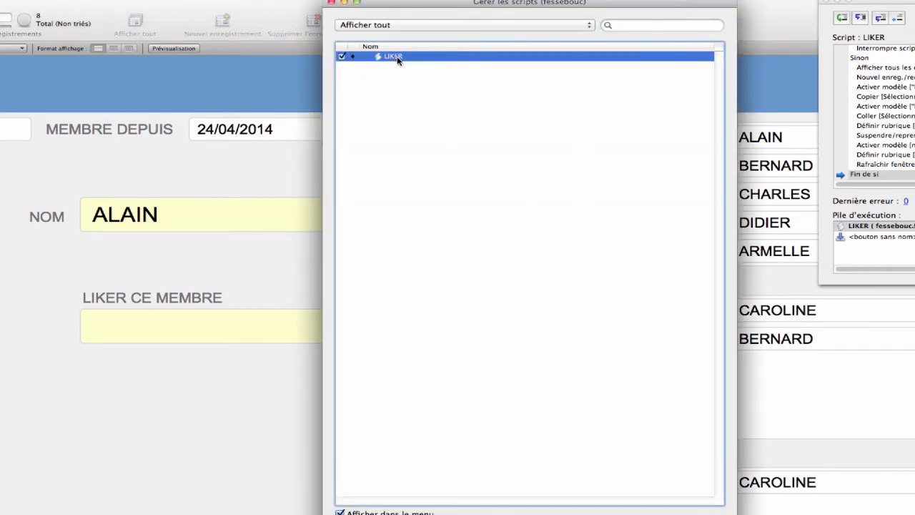